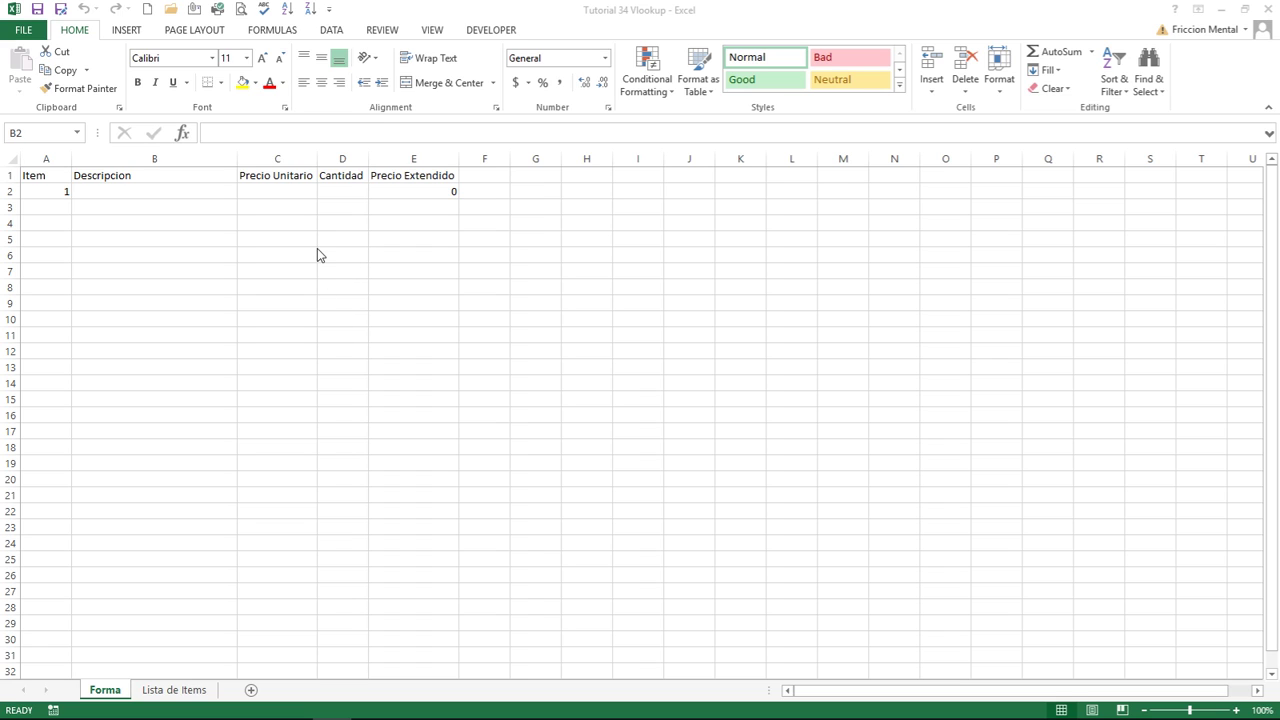
Start typing a VLOOKUP formula in B2, then abandon it and leave B2 empty.
{"action": "left_click", "coordinate": [328, 131]}
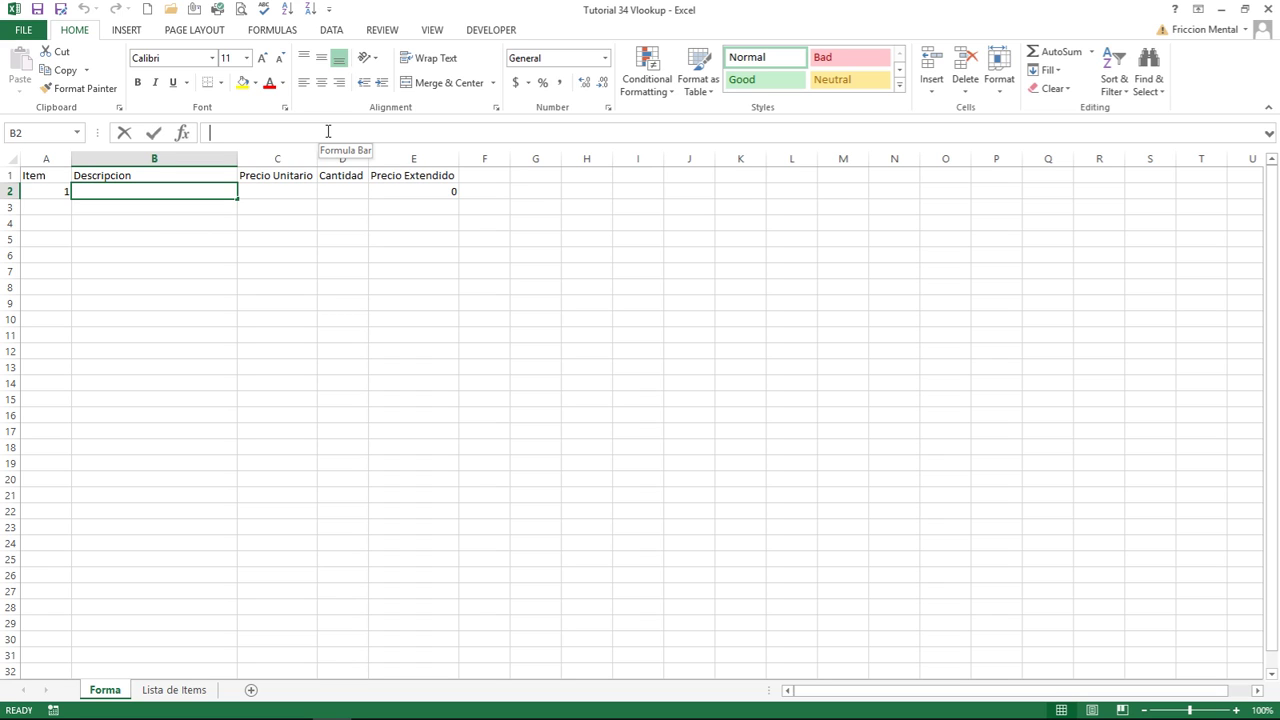
{"action": "type", "text": "="}
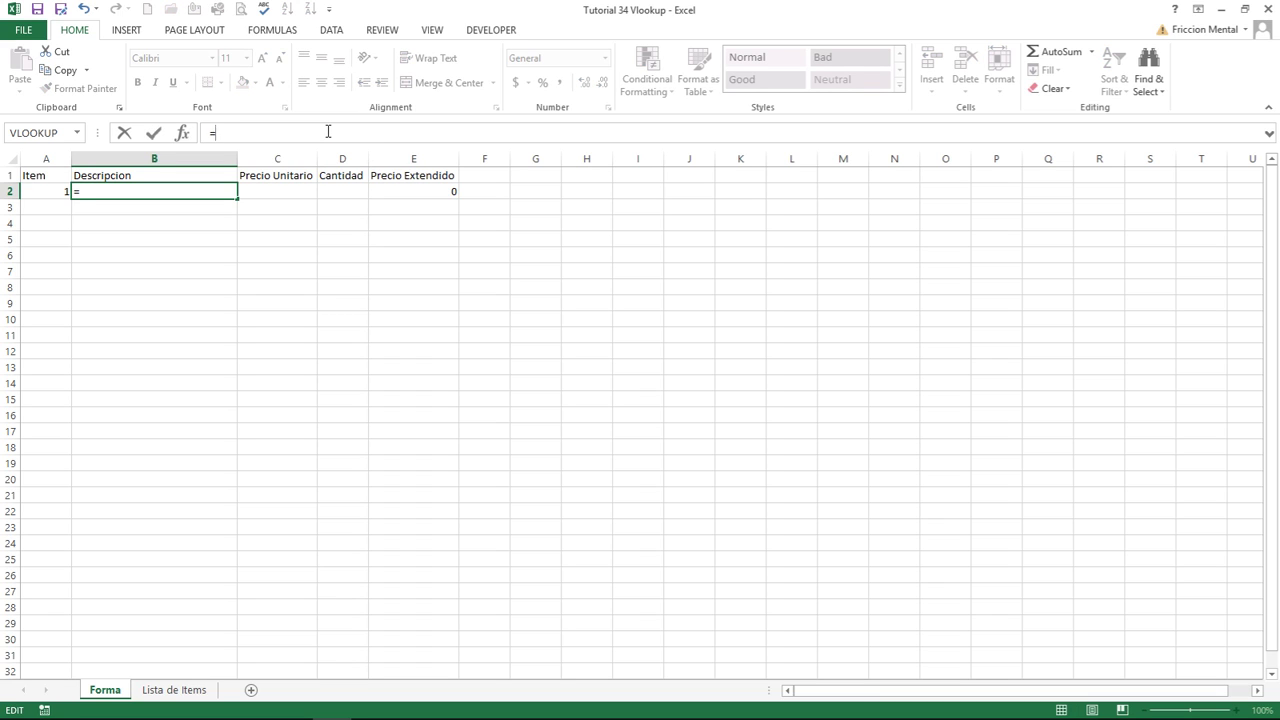
{"action": "type", "text": "h"}
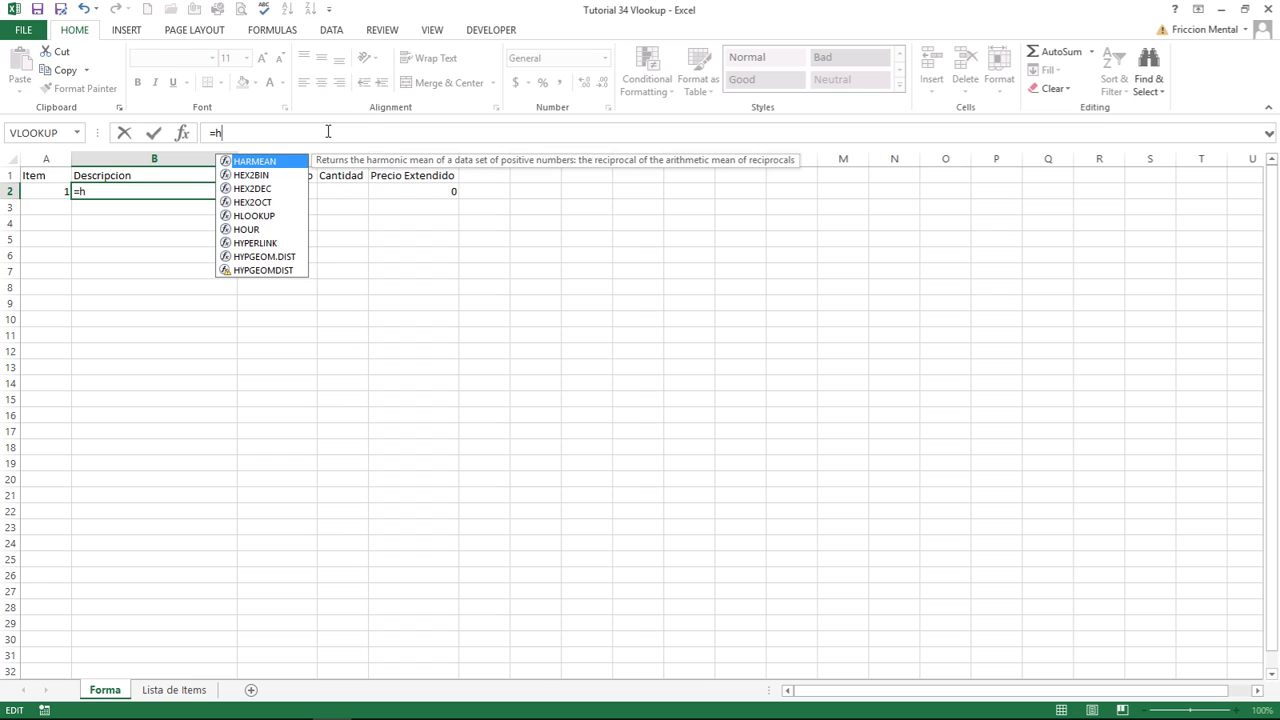
{"action": "type", "text": "l"}
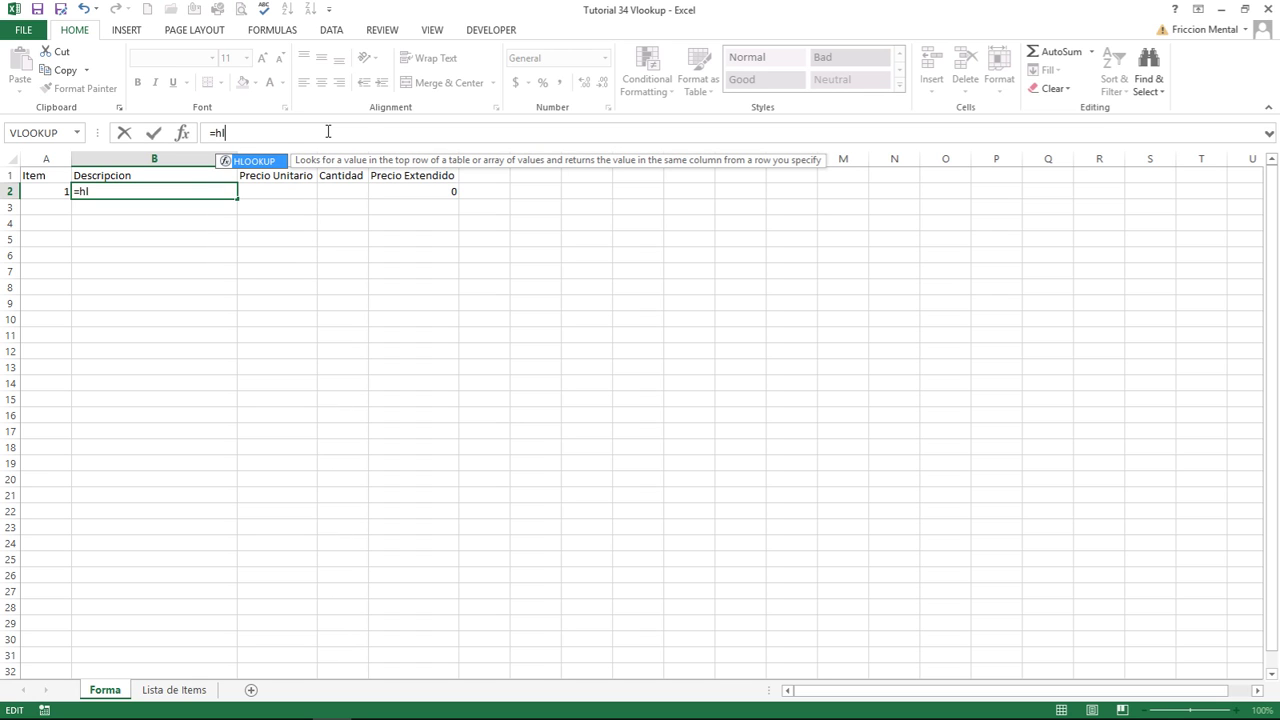
{"action": "key", "text": "BackSpace"}
{"action": "key", "text": "BackSpace"}
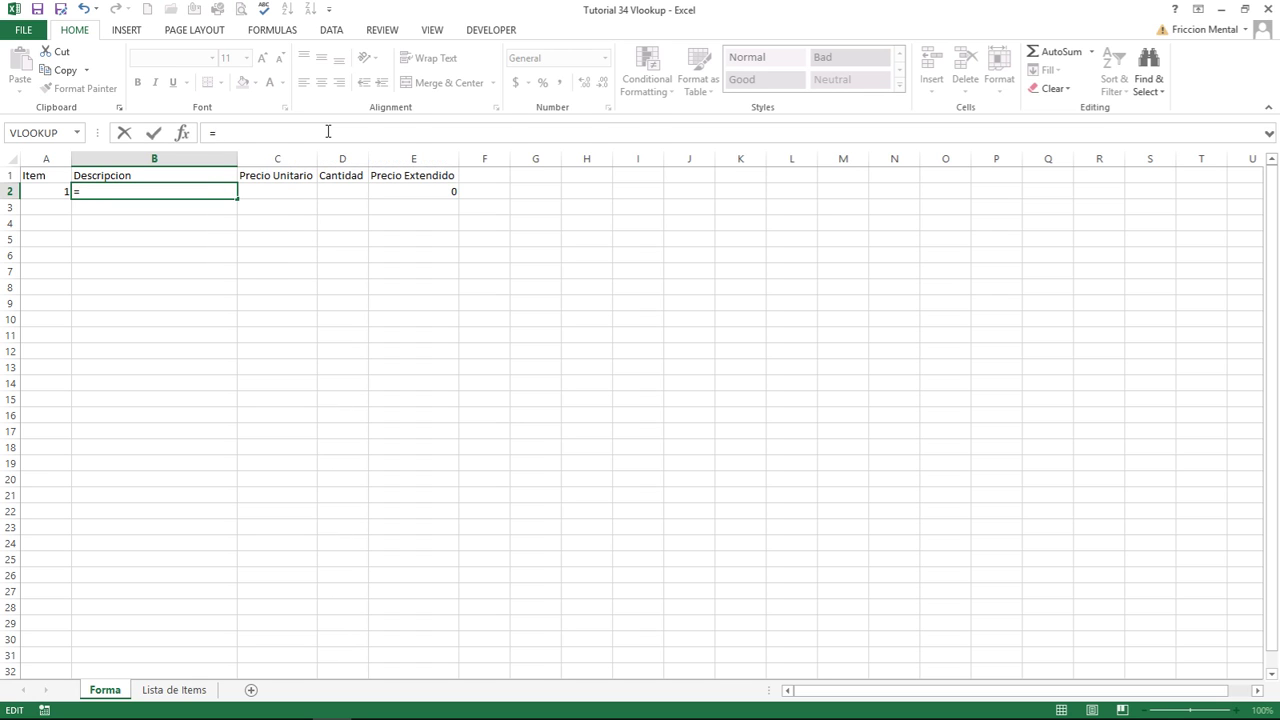
{"action": "type", "text": "vlo"}
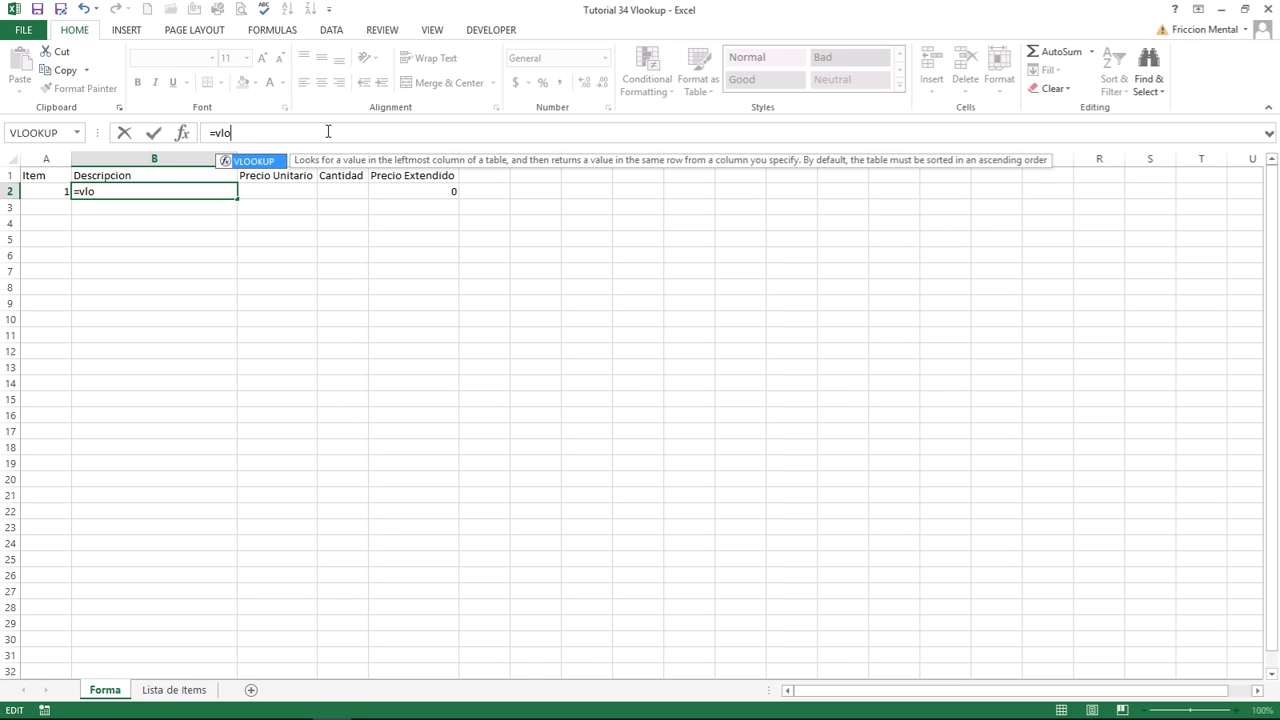
{"action": "key", "text": "BackSpace"}
{"action": "key", "text": "BackSpace"}
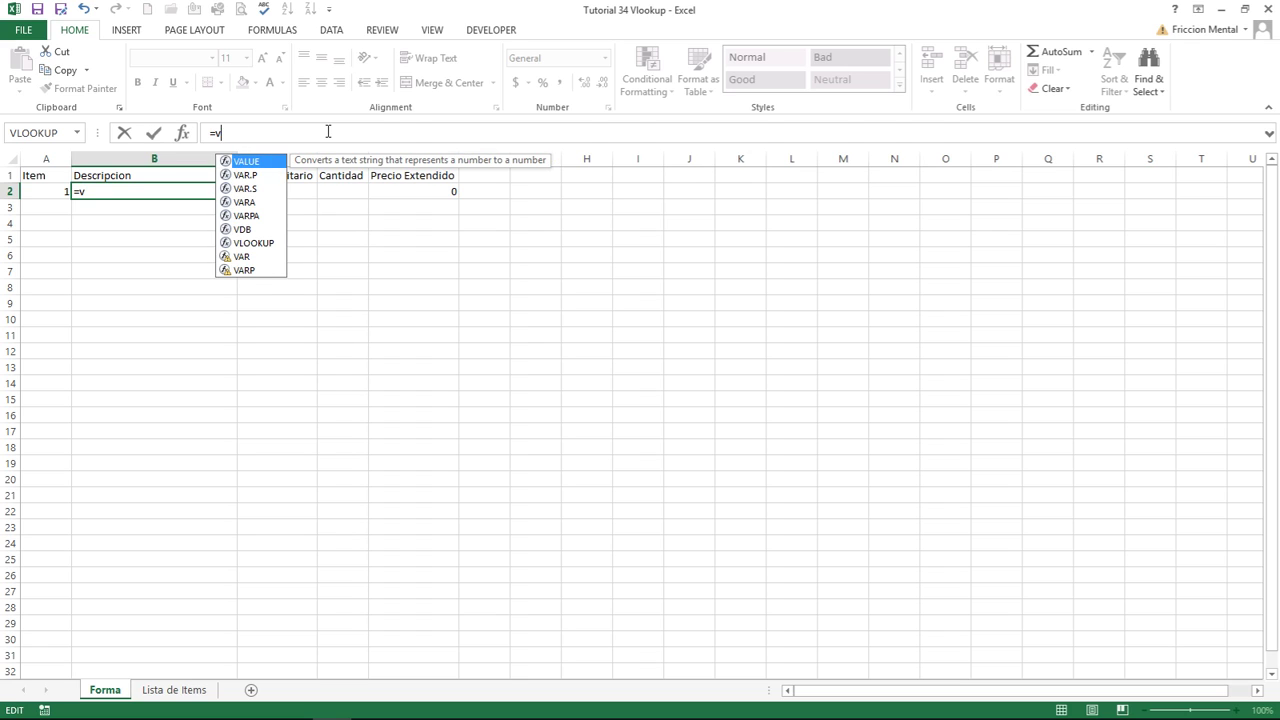
{"action": "key", "text": "BackSpace"}
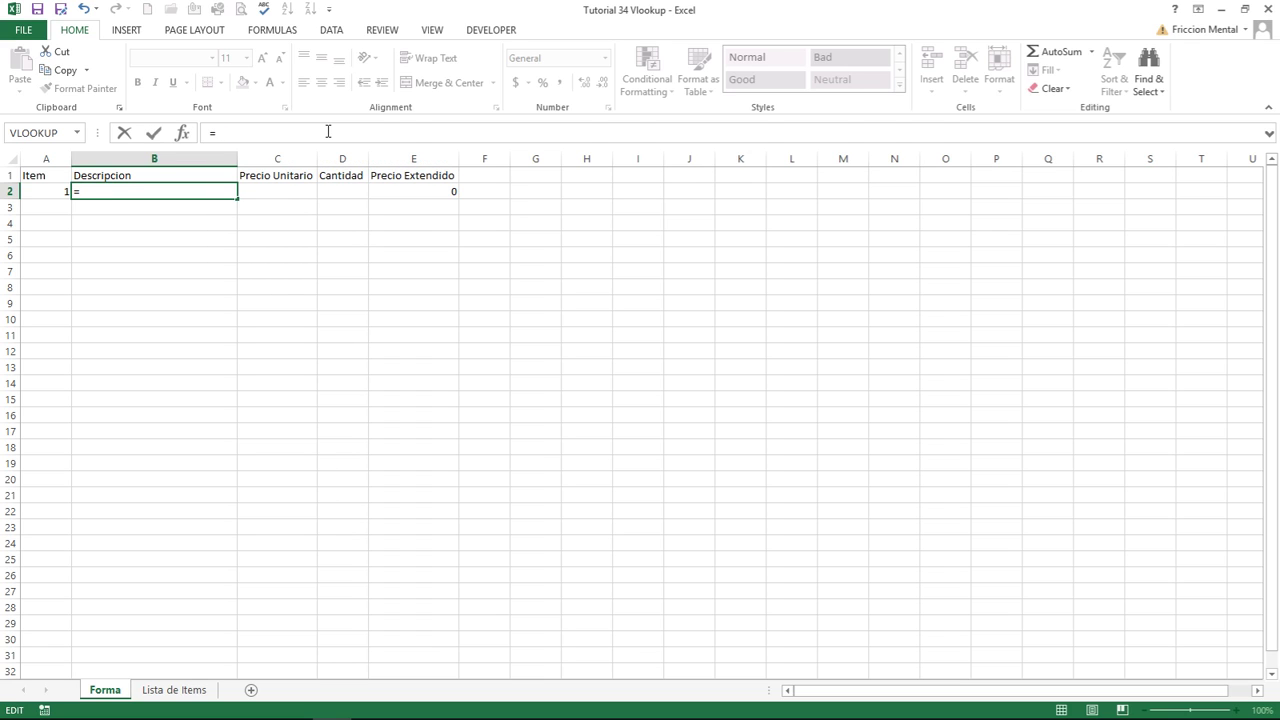
{"action": "key", "text": "BackSpace"}
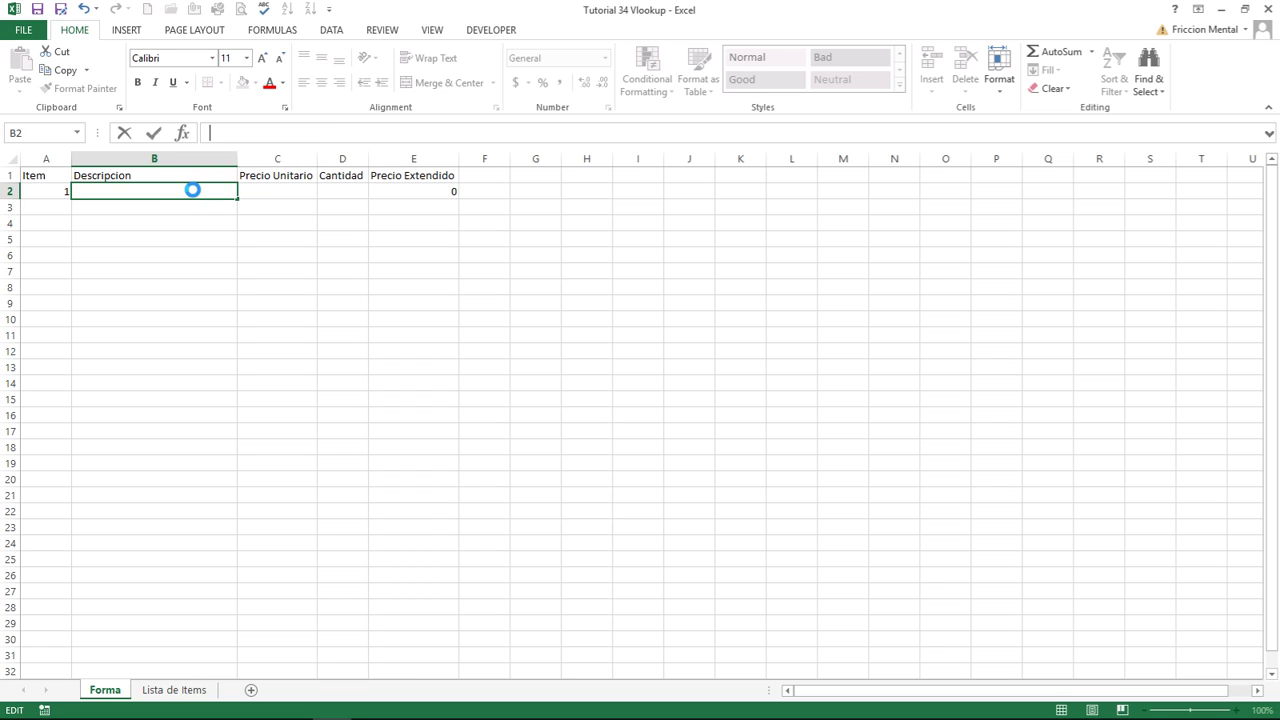
{"action": "key", "text": "Escape"}
{"action": "key", "text": "Down"}
{"action": "key", "text": "Down"}
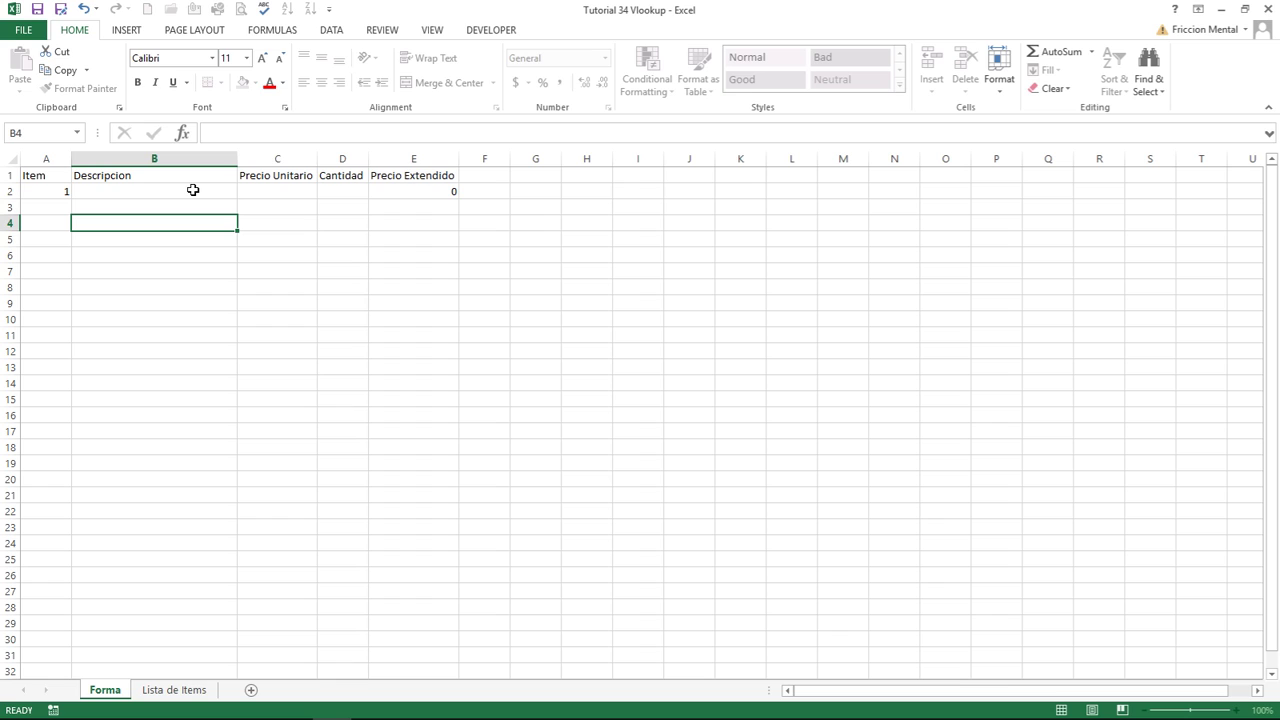
{"action": "left_click", "coordinate": [193, 190]}
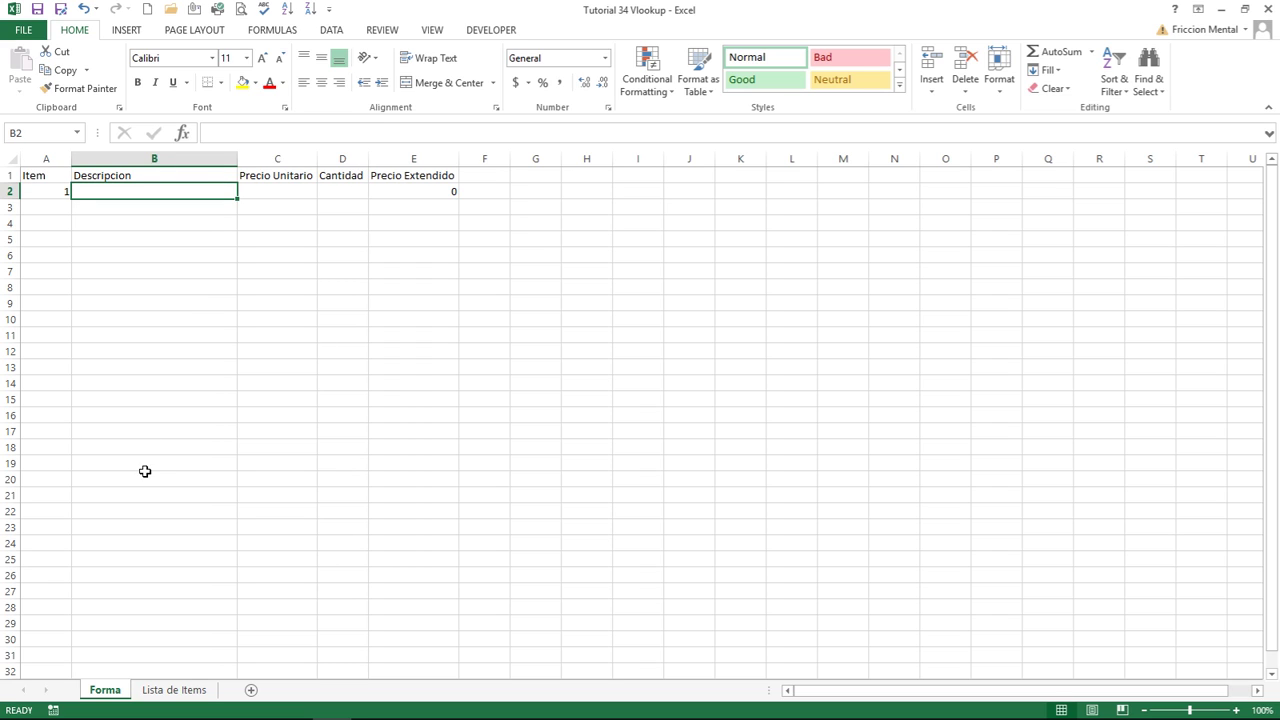
Review the item table A1:C10 on the Lista de Items sheet, then come back to Forma.
{"action": "left_click", "coordinate": [189, 692]}
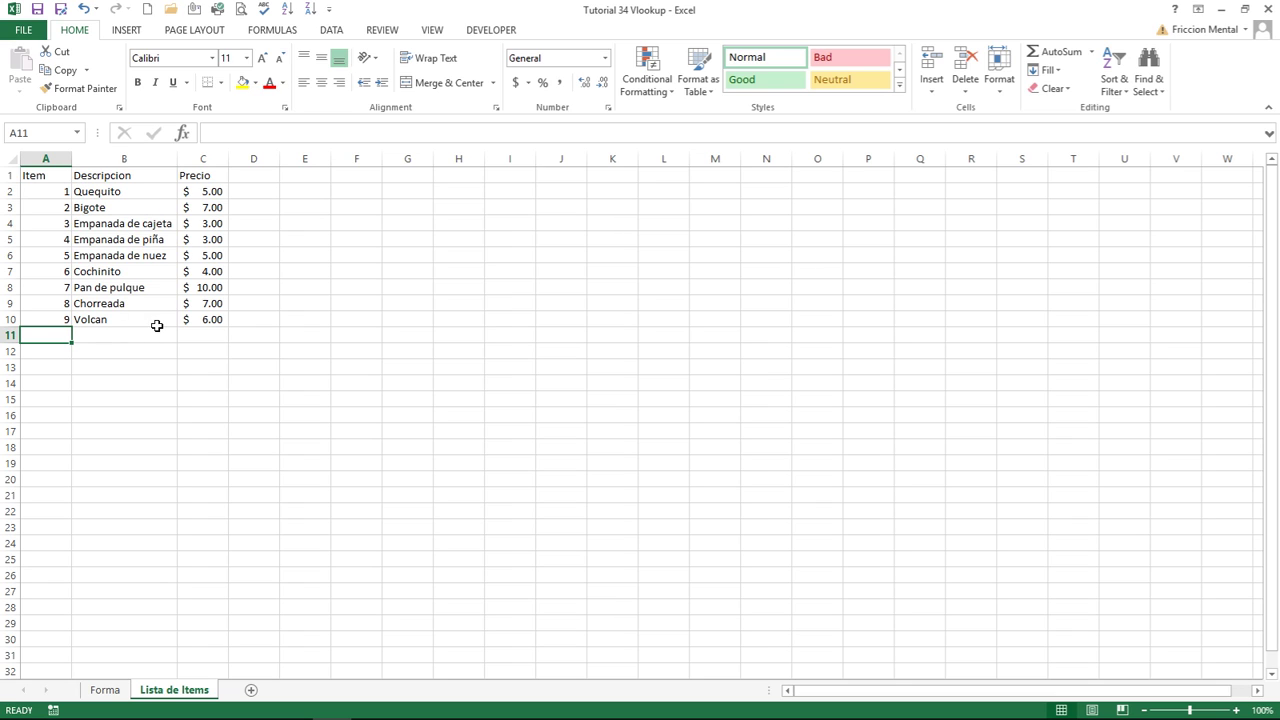
{"action": "left_click", "coordinate": [108, 690]}
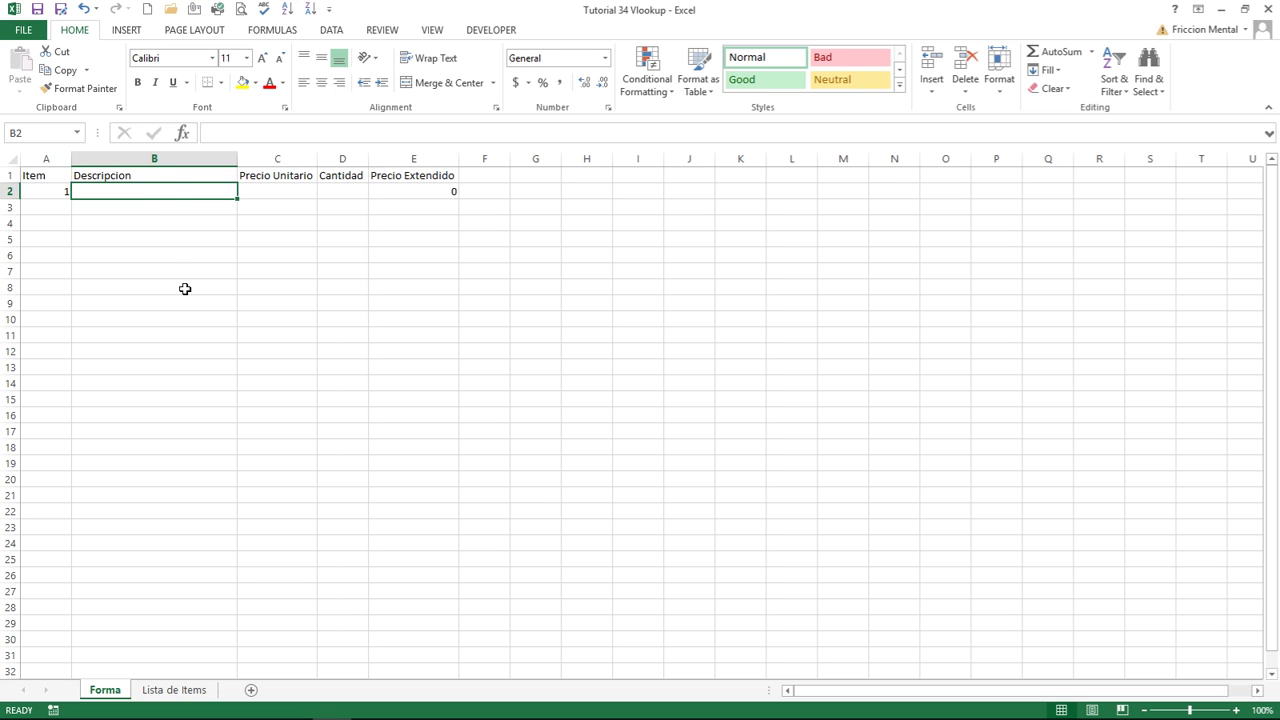
{"action": "left_click", "coordinate": [160, 690]}
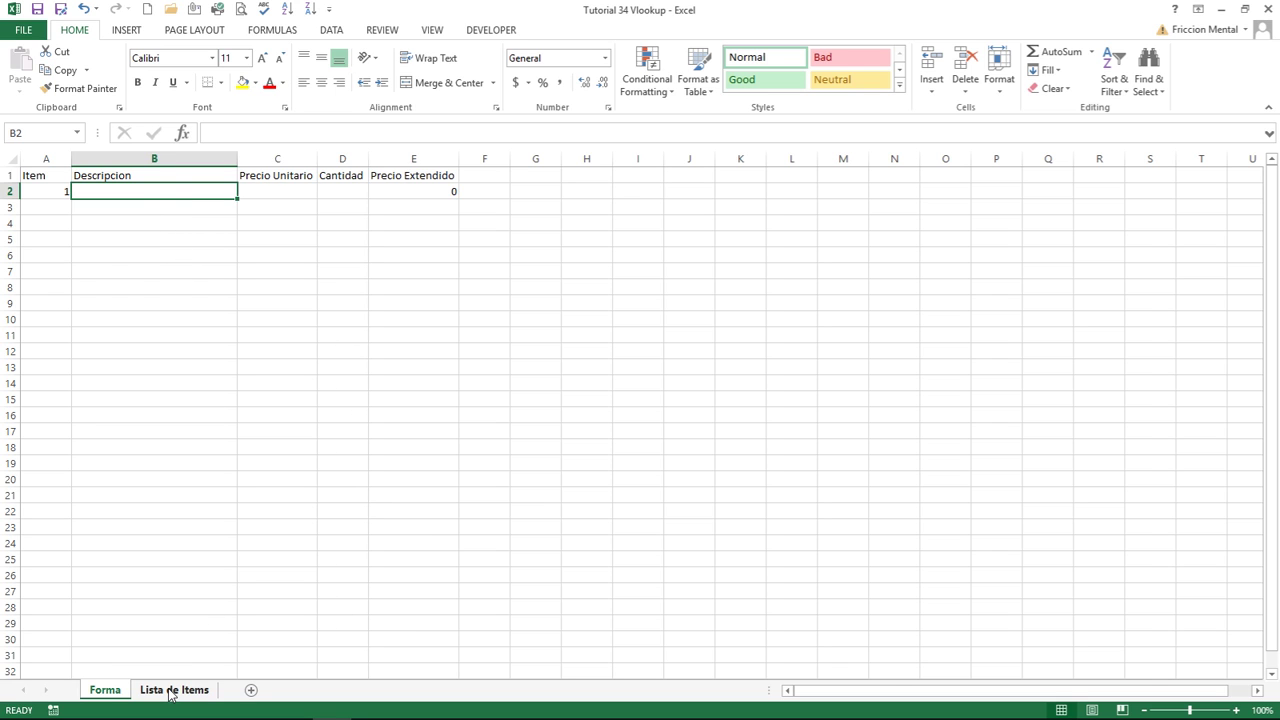
{"action": "left_click", "coordinate": [105, 690]}
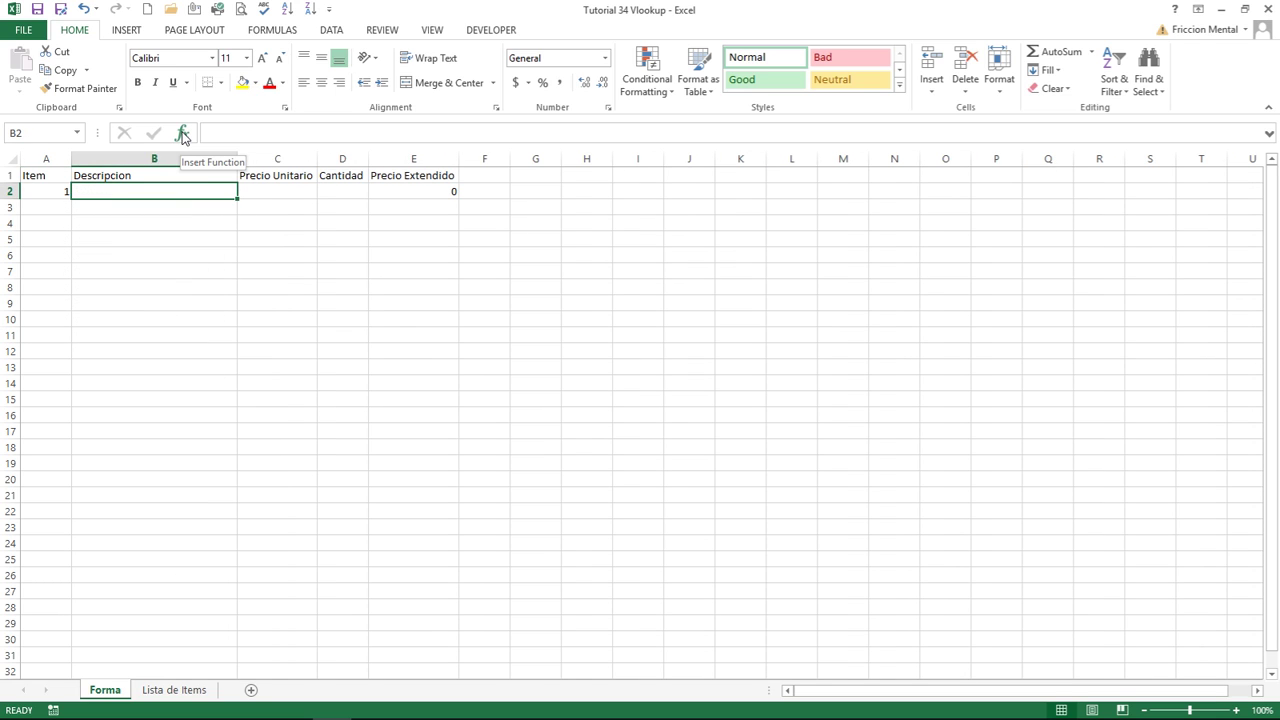
{"action": "left_click", "coordinate": [174, 690]}
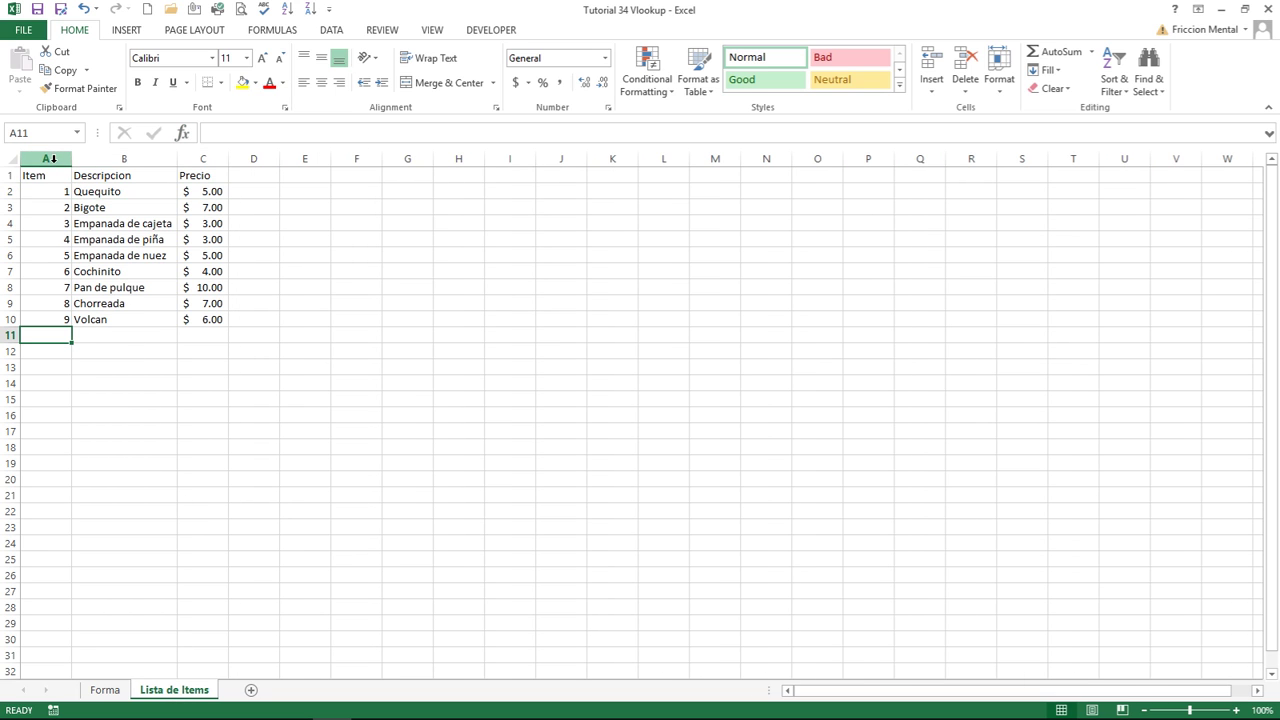
{"action": "left_click_drag", "start_coordinate": [49, 176], "coordinate": [60, 326]}
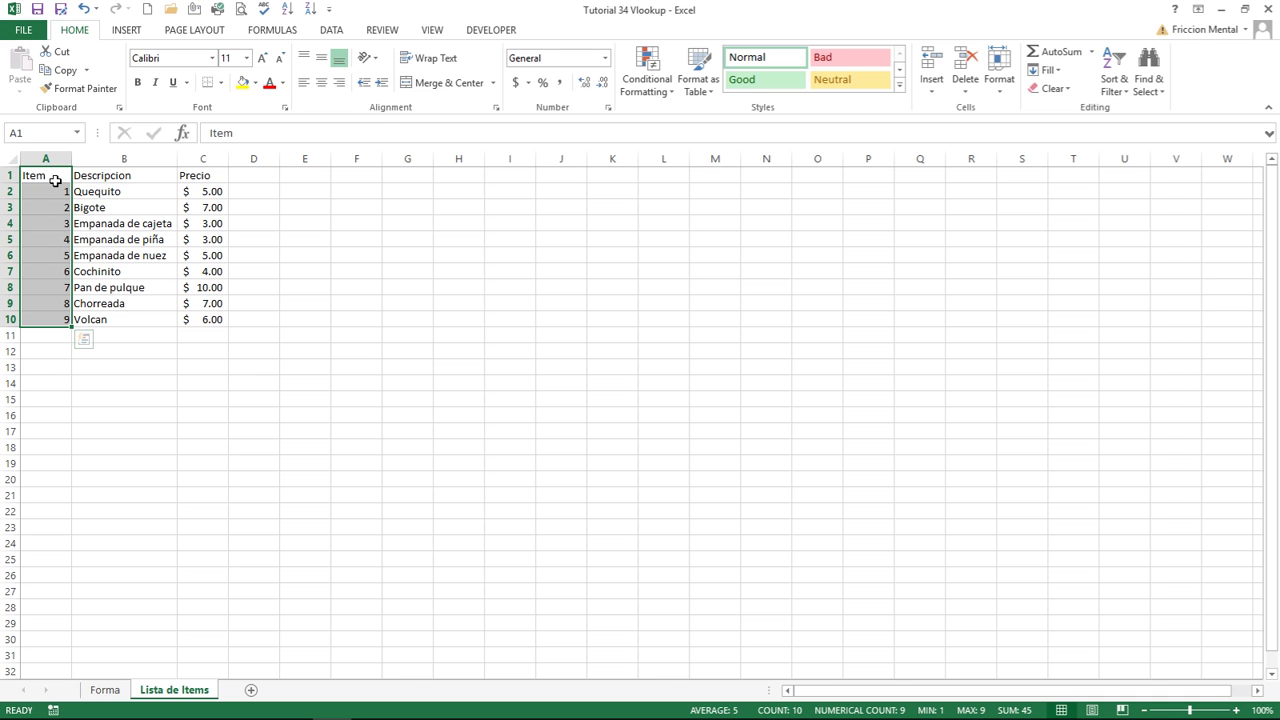
{"action": "left_click_drag", "start_coordinate": [55, 180], "coordinate": [205, 321]}
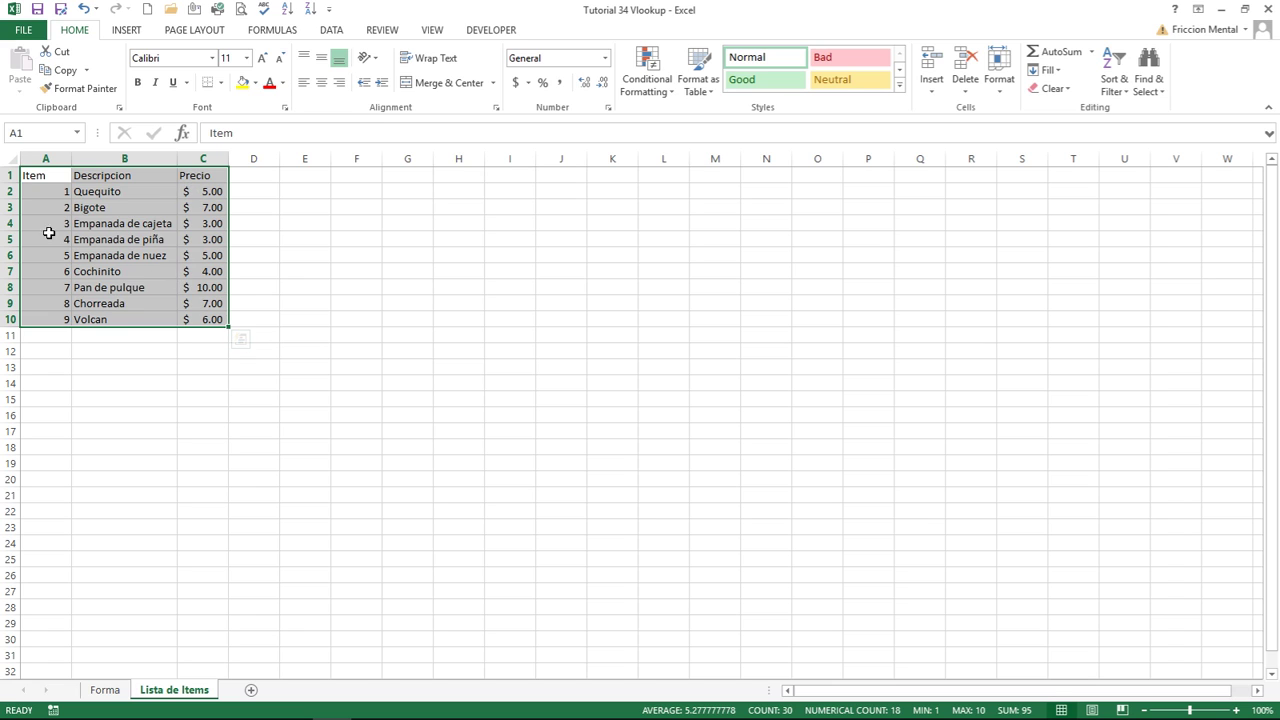
{"action": "left_click", "coordinate": [62, 177]}
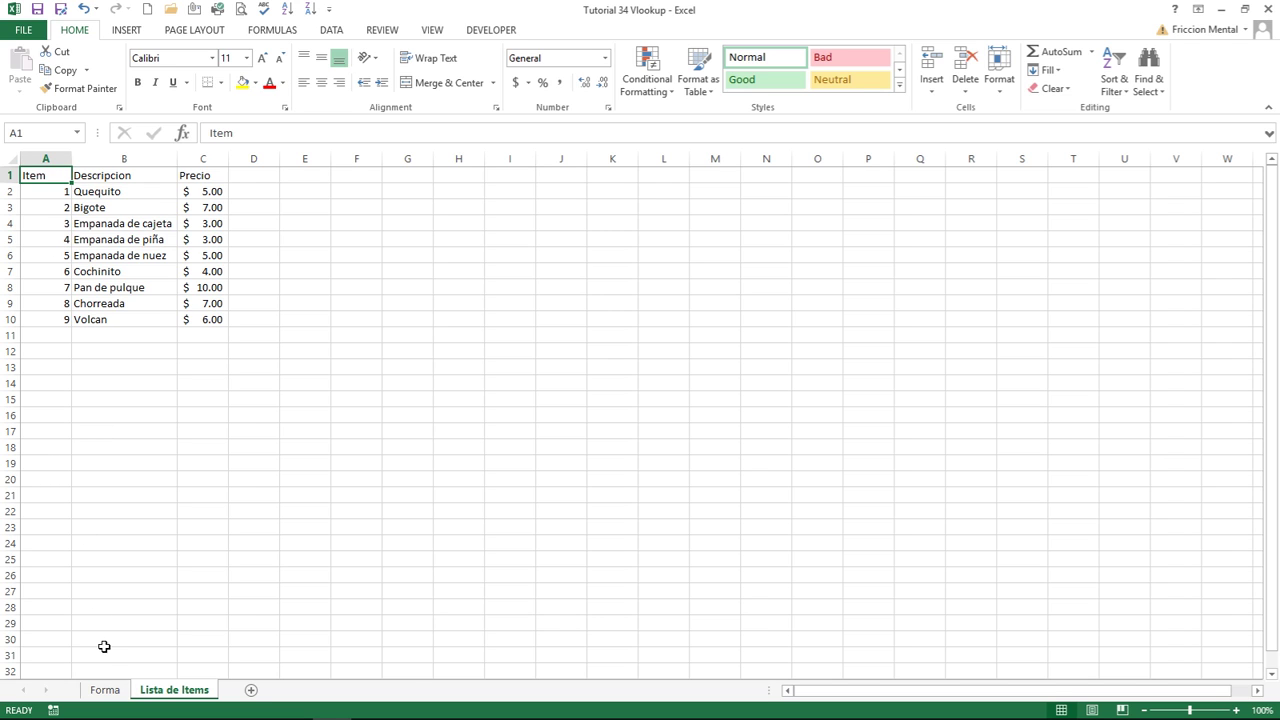
{"action": "left_click", "coordinate": [105, 690]}
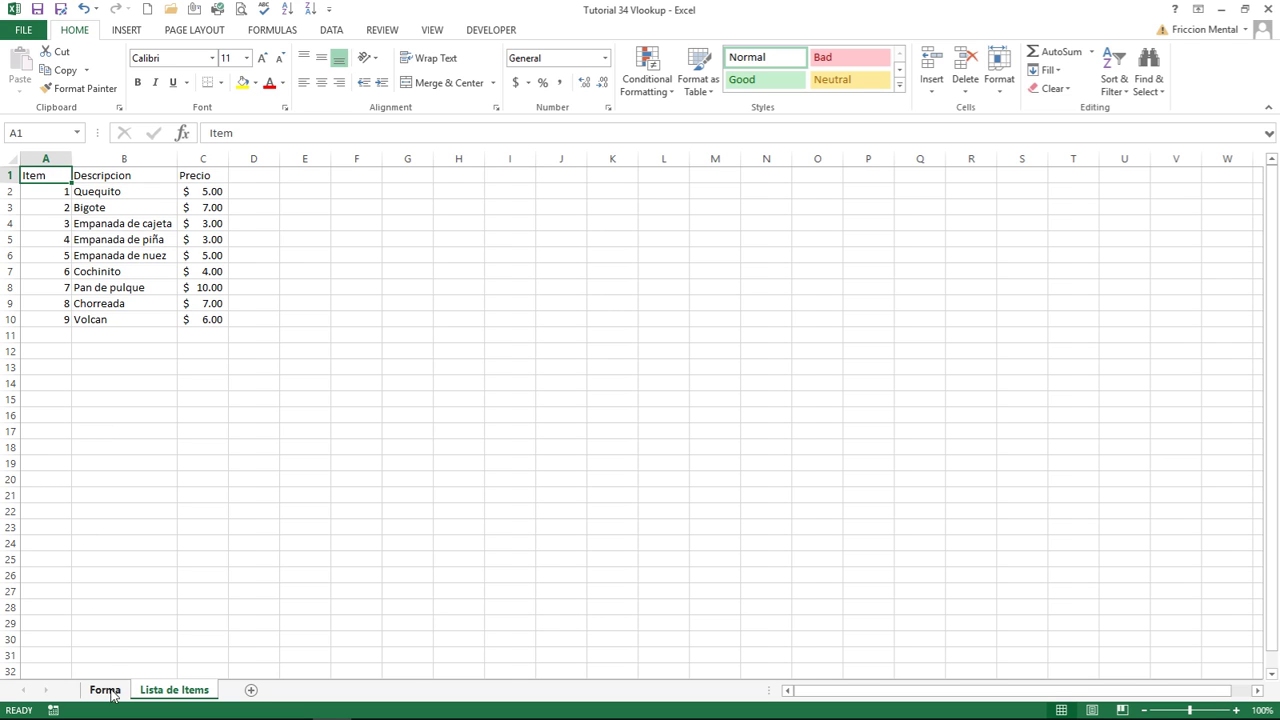
Insert VLOOKUP into B2 from the Lookup & Reference function category.
{"action": "left_click", "coordinate": [184, 133]}
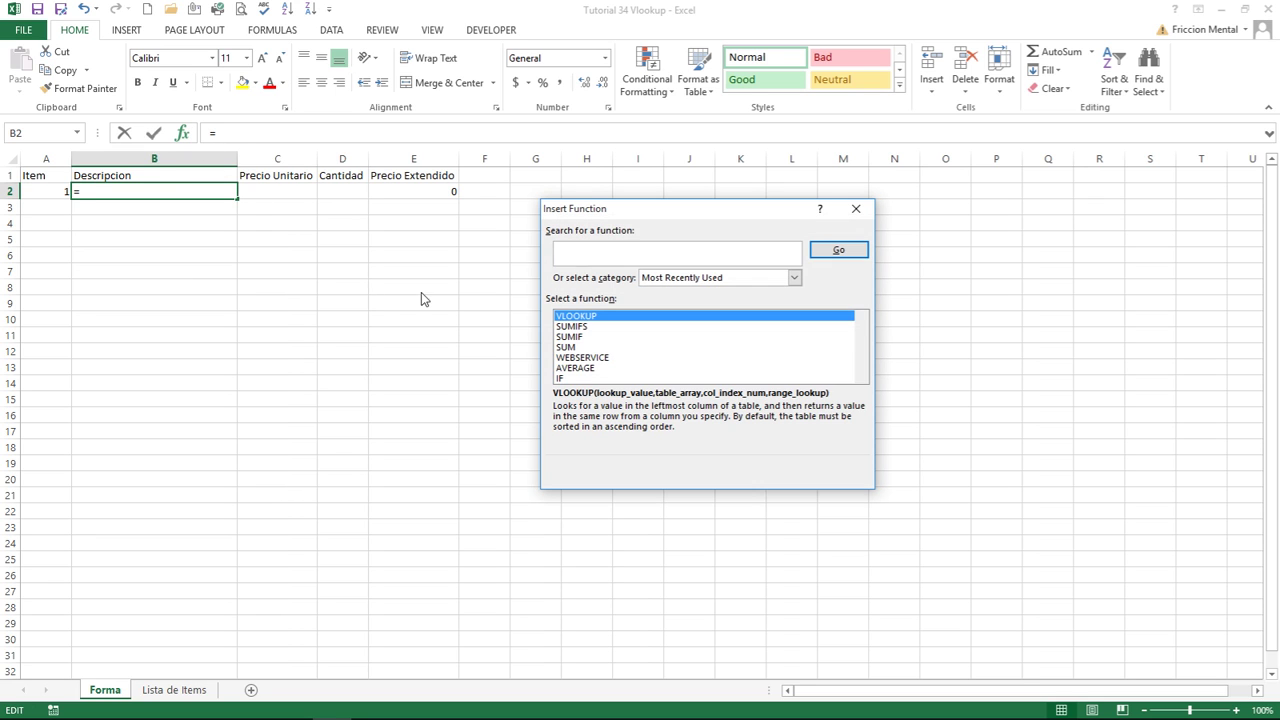
{"action": "left_click", "coordinate": [795, 279]}
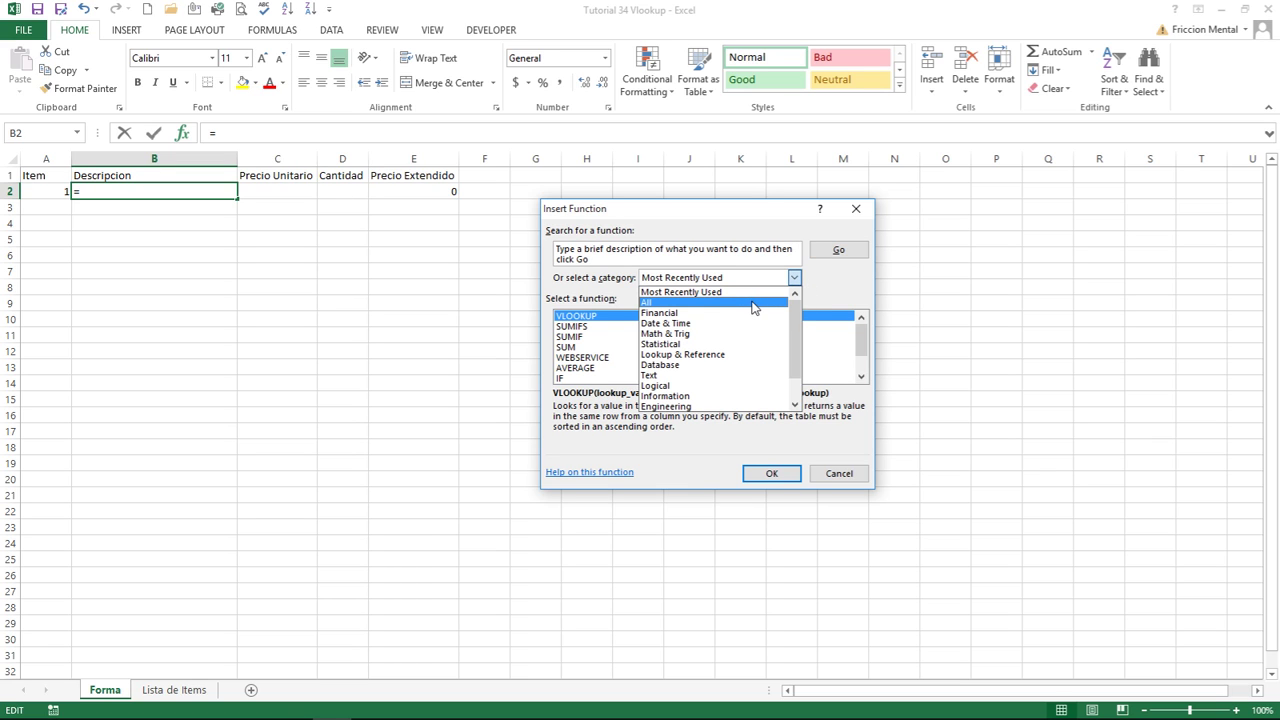
{"action": "left_click", "coordinate": [715, 356]}
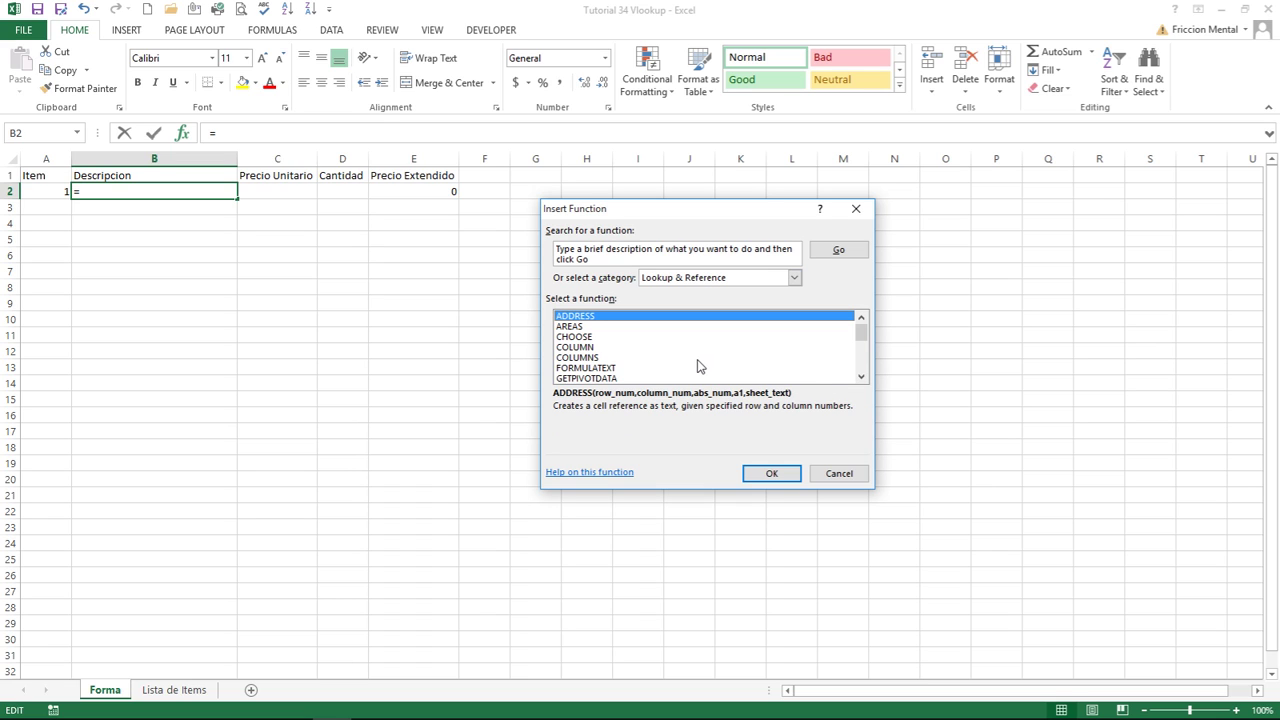
{"action": "key", "text": "v"}
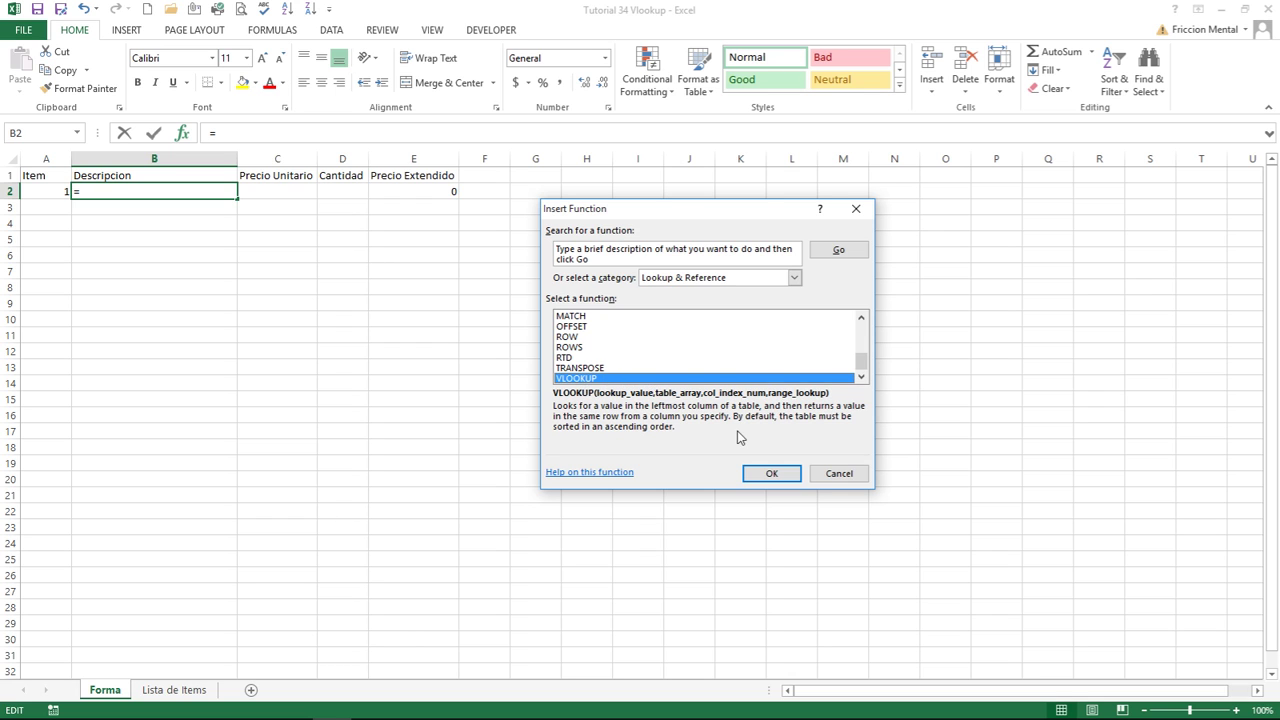
{"action": "left_click", "coordinate": [771, 474]}
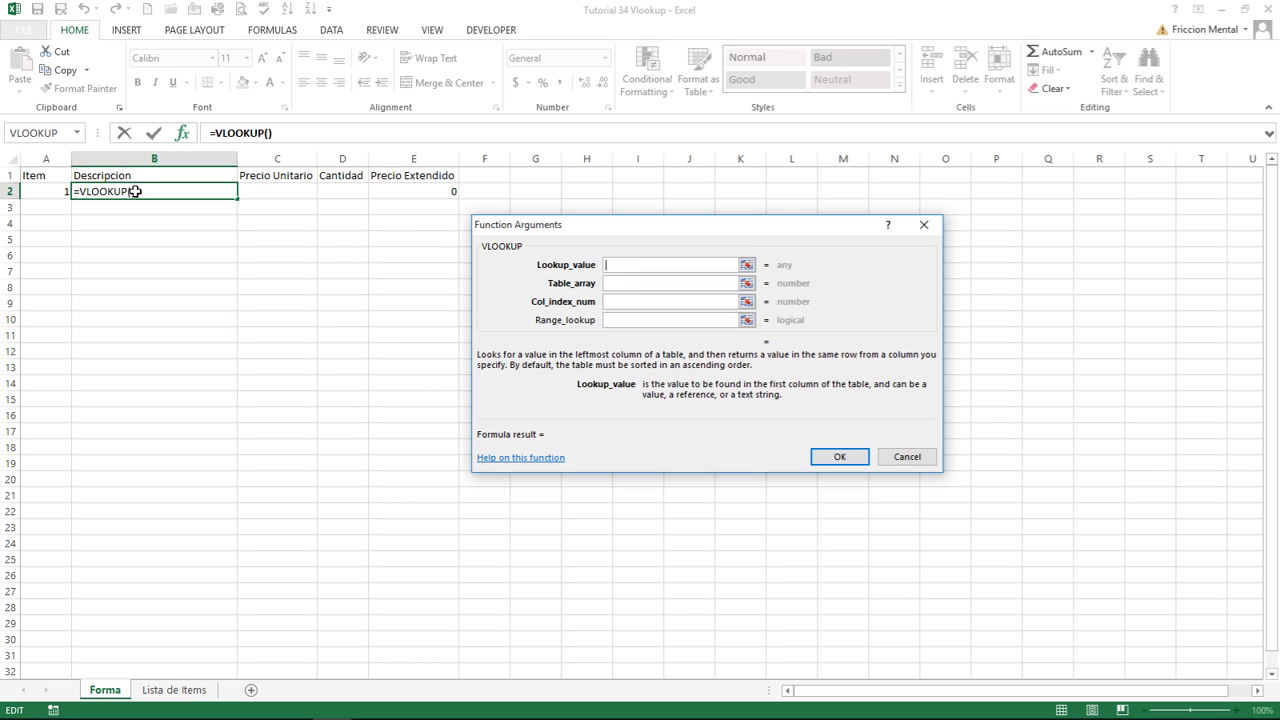
Set Lookup_value to A2 and Table_array to 'Lista de Items'!A1:C10.
{"action": "left_click", "coordinate": [41, 191]}
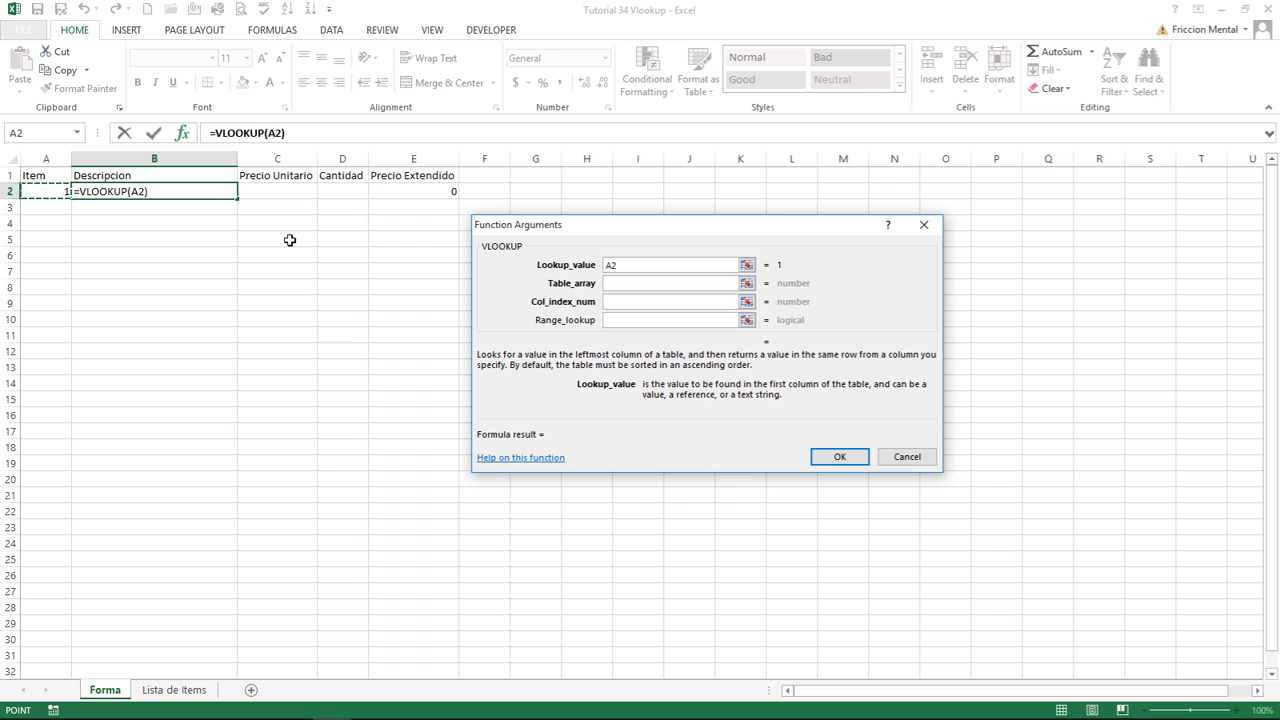
{"action": "left_click", "coordinate": [660, 283]}
{"action": "left_click", "coordinate": [650, 284]}
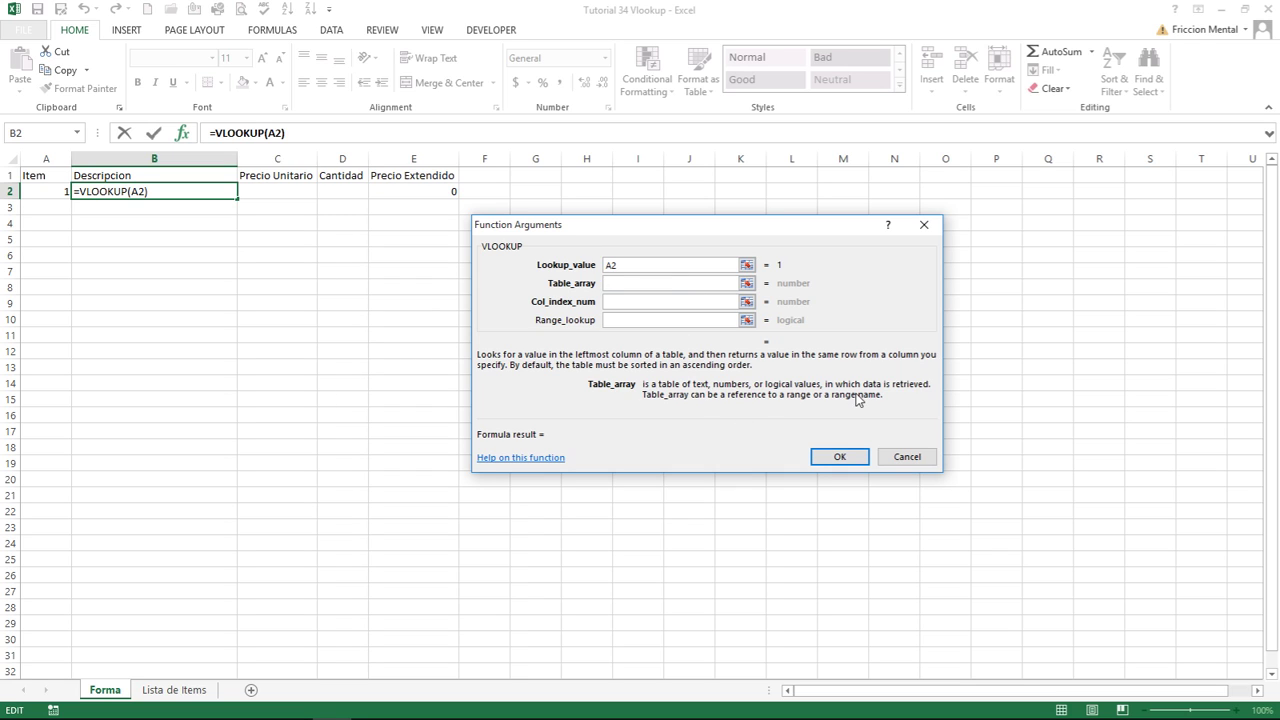
{"action": "left_click", "coordinate": [175, 690]}
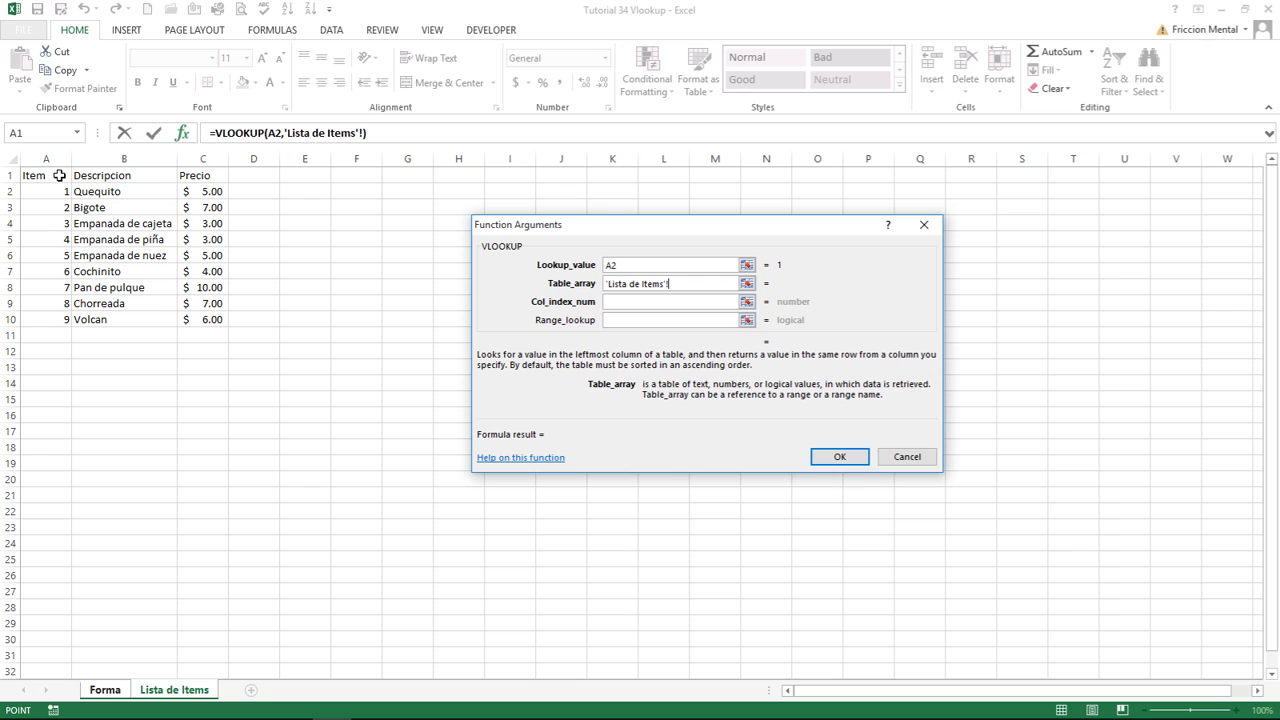
{"action": "left_click_drag", "start_coordinate": [59, 175], "coordinate": [205, 318]}
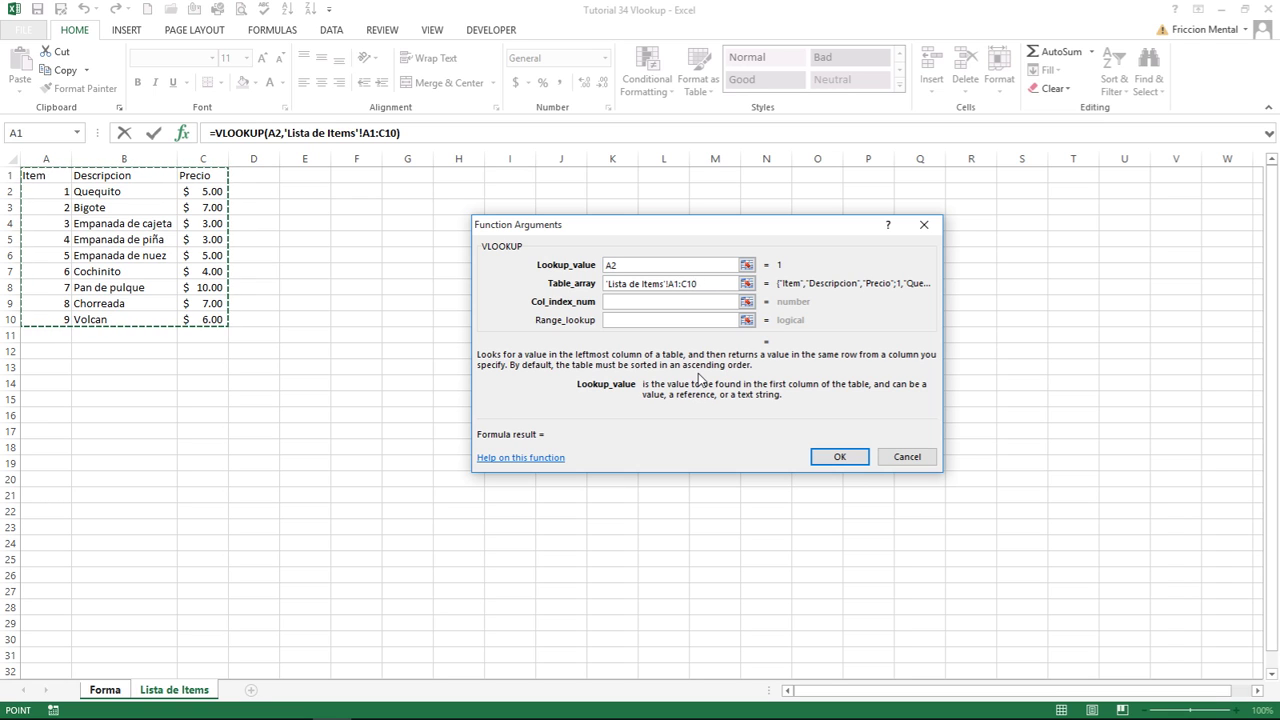
Replace the A1:C10 Table_array with whole columns A:C of the Lista de Items sheet.
{"action": "key", "text": "BackSpace"}
{"action": "key", "text": "BackSpace"}
{"action": "key", "text": "BackSpace"}
{"action": "key", "text": "BackSpace"}
{"action": "key", "text": "BackSpace"}
{"action": "key", "text": "BackSpace"}
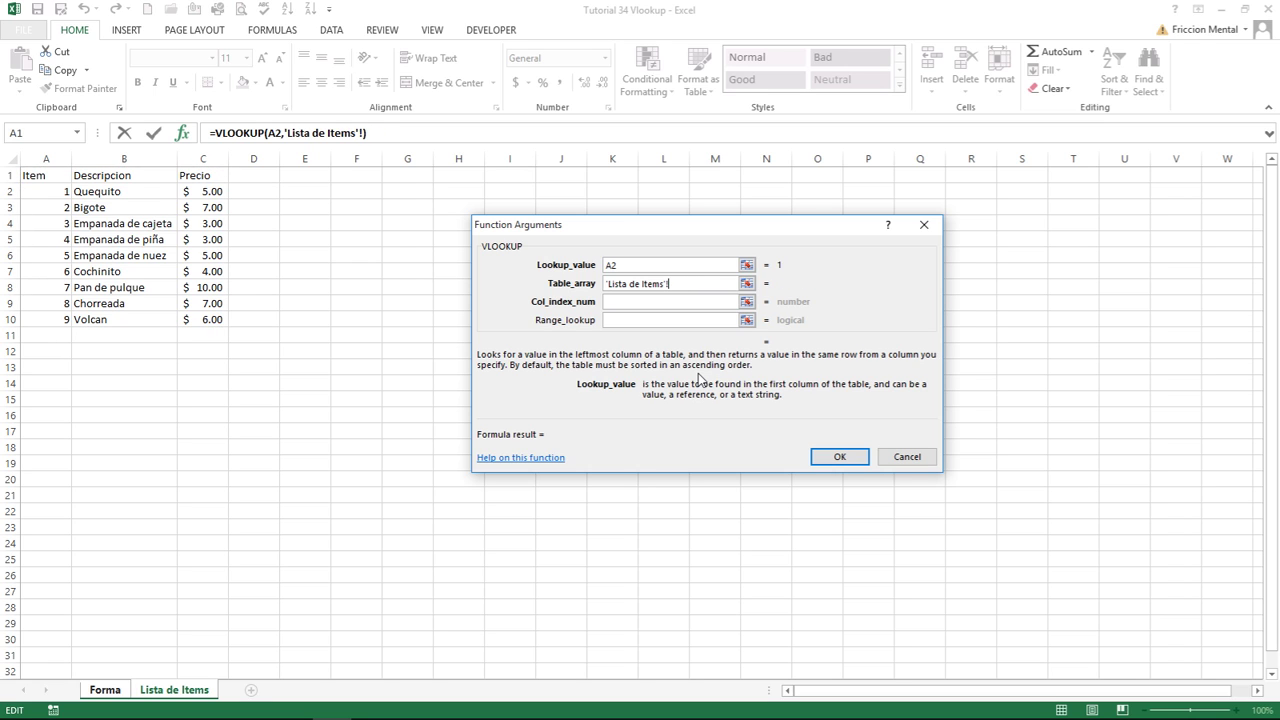
{"action": "left_click", "coordinate": [48, 162]}
{"action": "left_click_drag", "start_coordinate": [48, 162], "coordinate": [189, 152]}
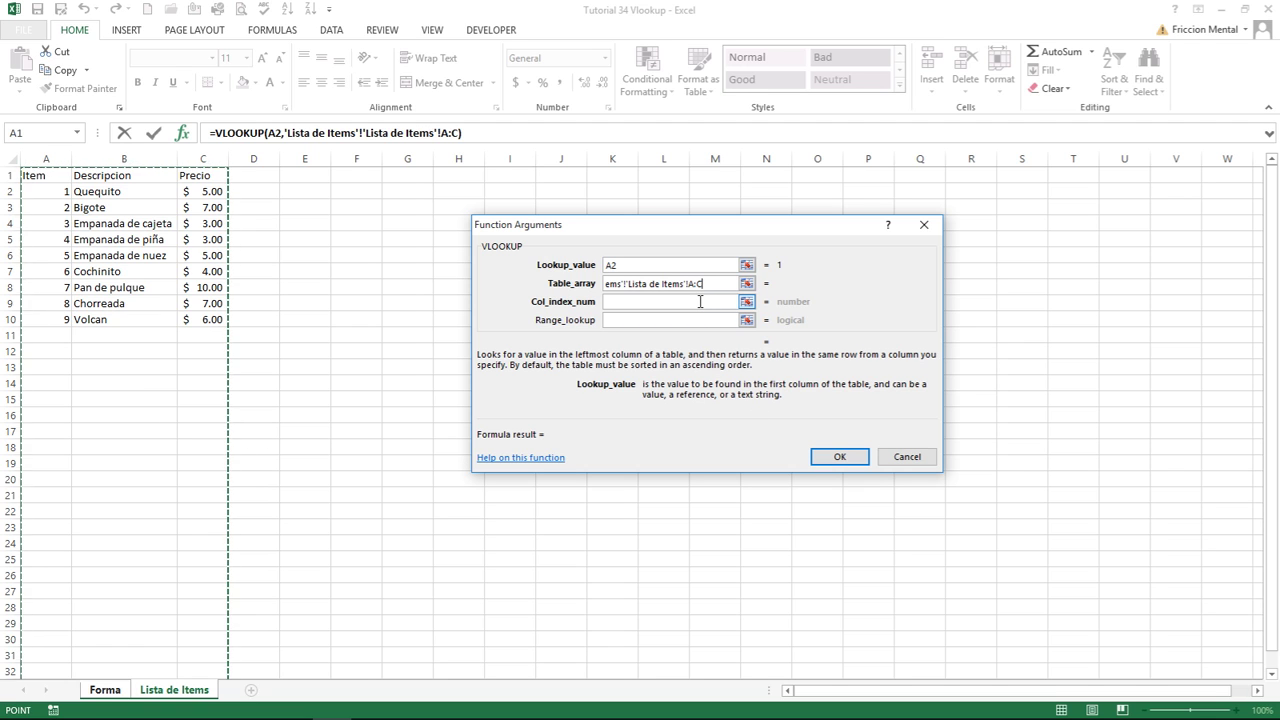
{"action": "left_click", "coordinate": [700, 301]}
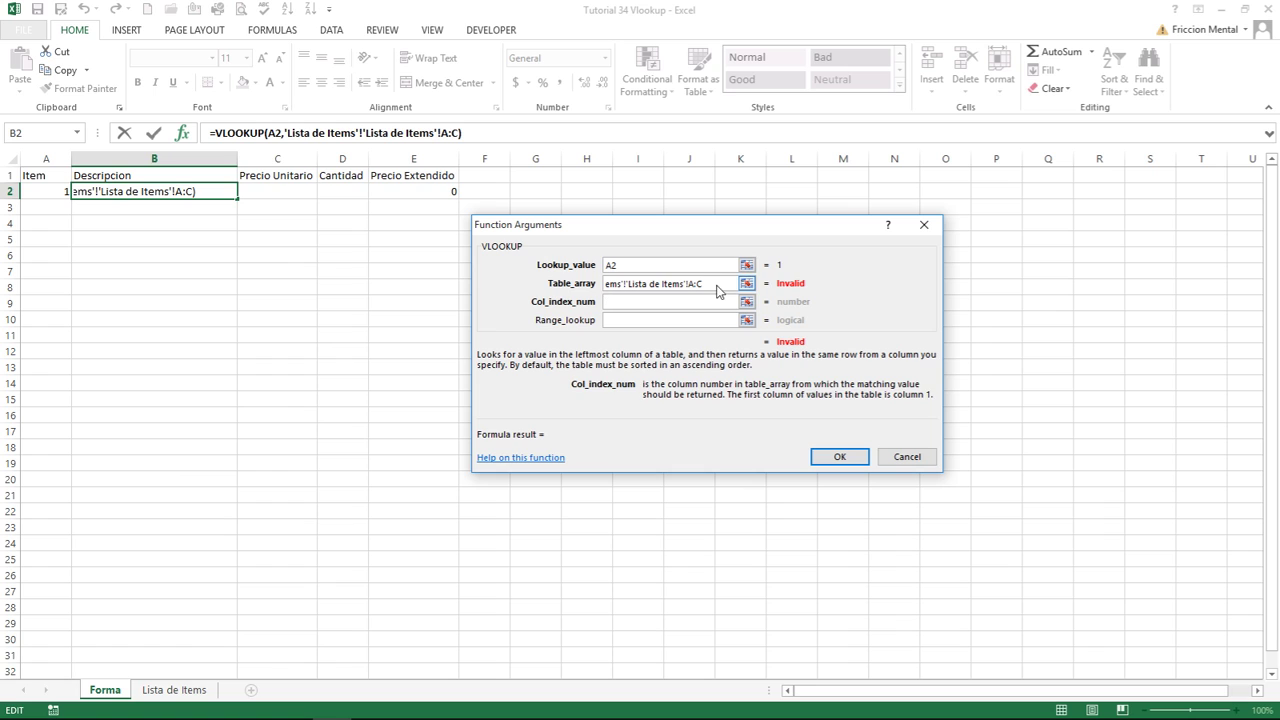
{"action": "left_click", "coordinate": [717, 285]}
{"action": "key", "text": "BackSpace"}
{"action": "key", "text": "BackSpace"}
{"action": "key", "text": "BackSpace"}
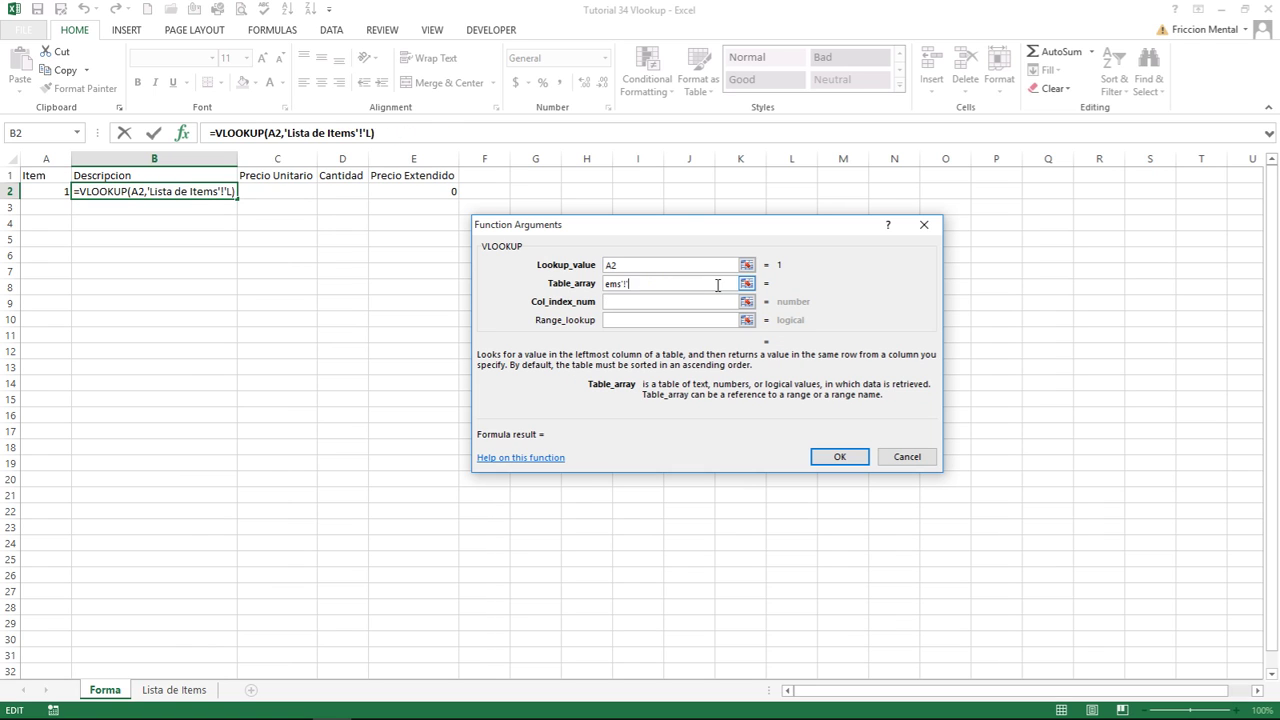
{"action": "key", "text": "BackSpace"}
{"action": "key", "text": "BackSpace"}
{"action": "key", "text": "BackSpace"}
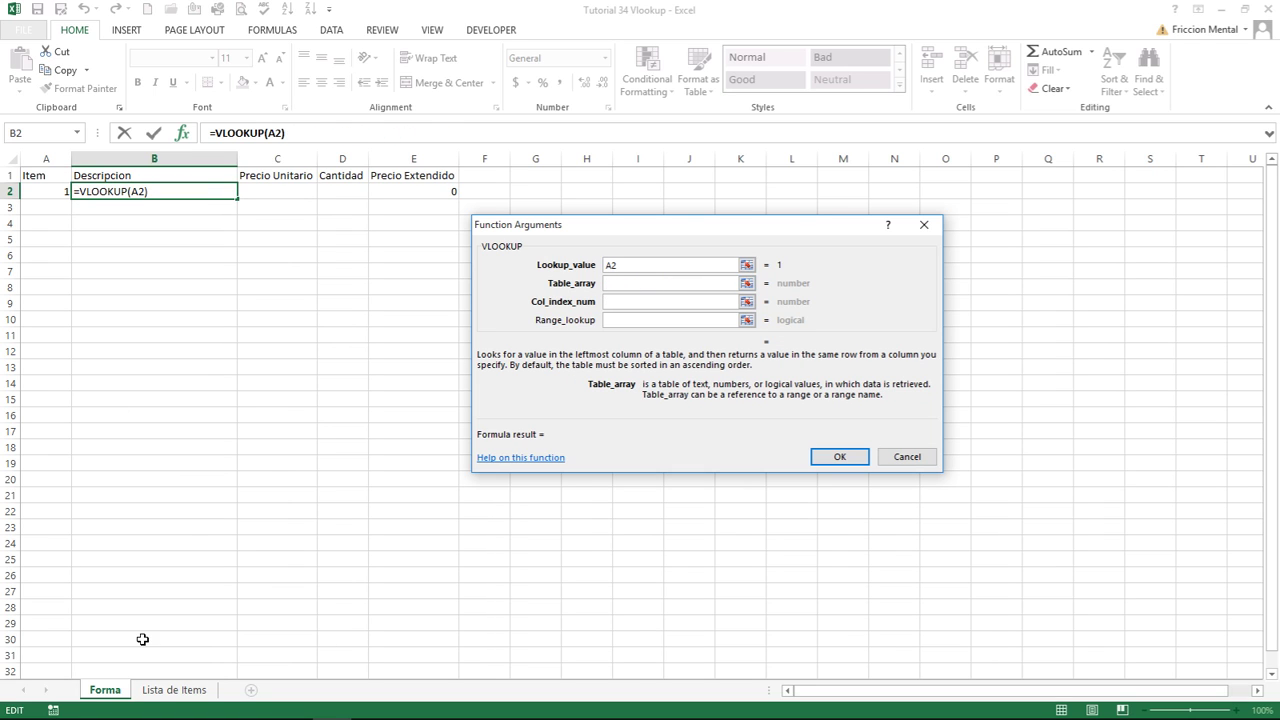
{"action": "left_click", "coordinate": [175, 690]}
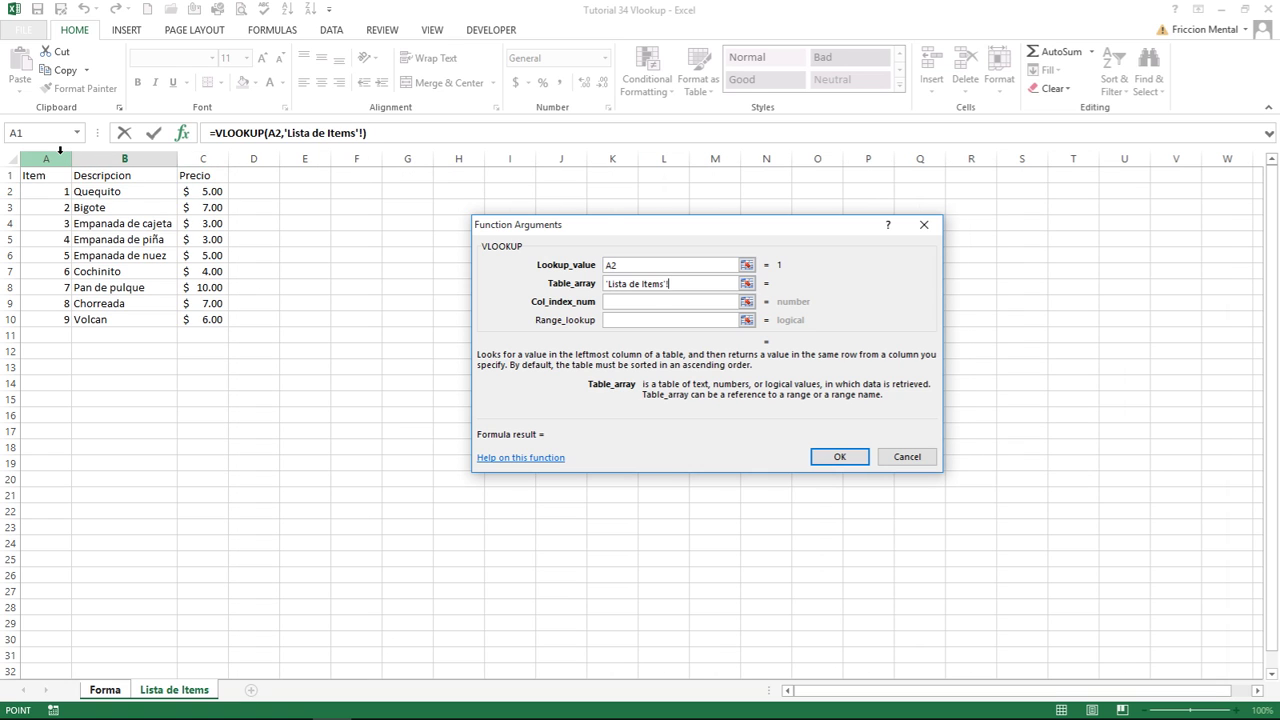
{"action": "left_click_drag", "start_coordinate": [58, 158], "coordinate": [188, 158]}
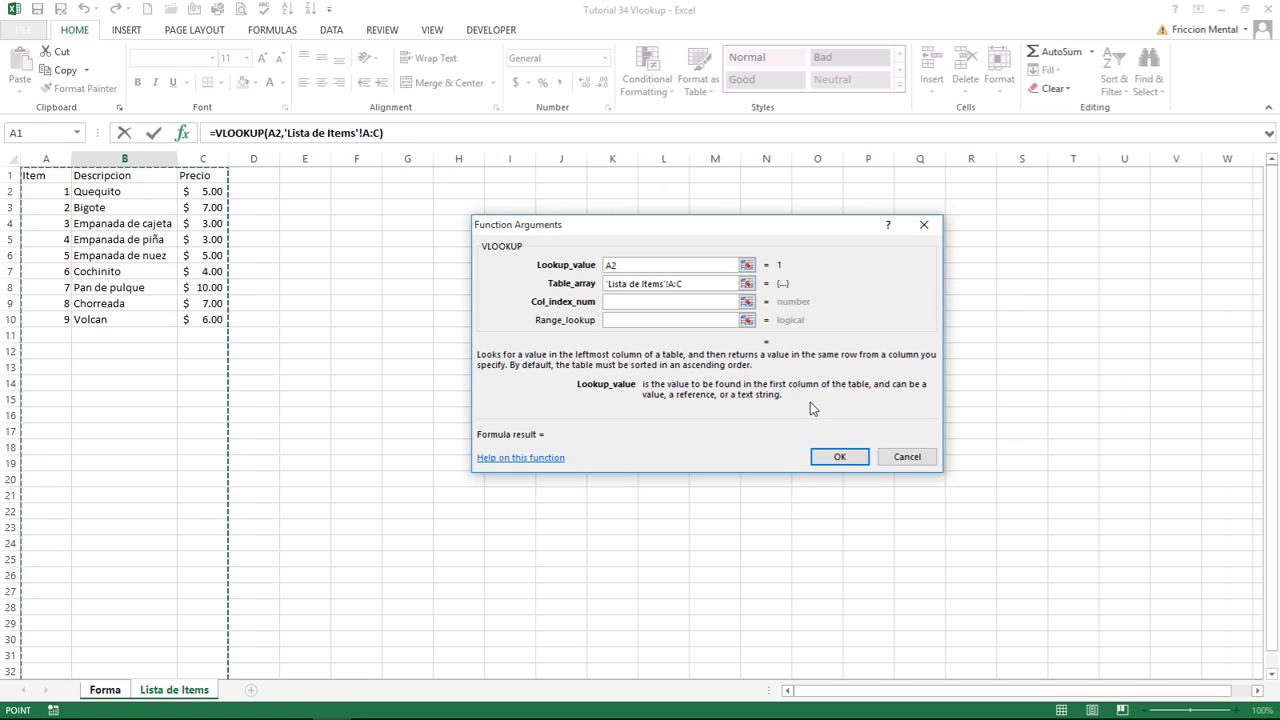
{"action": "left_click", "coordinate": [721, 302]}
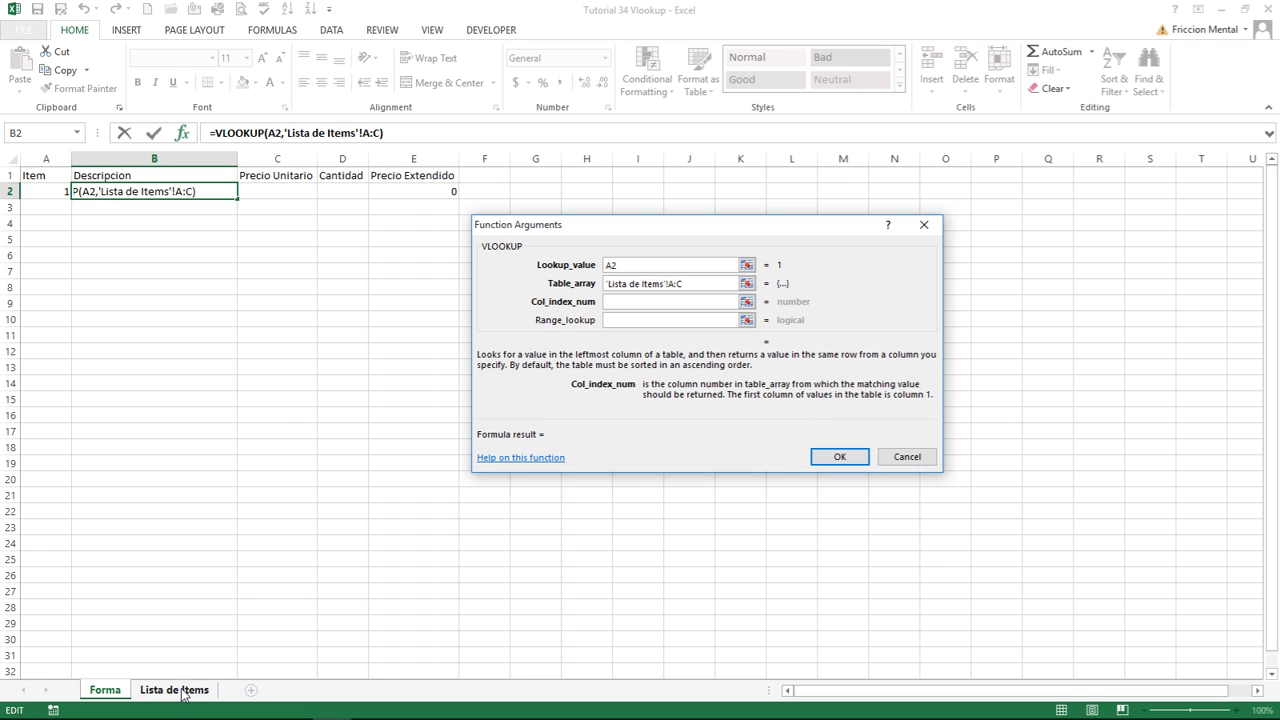
{"action": "left_click", "coordinate": [176, 690]}
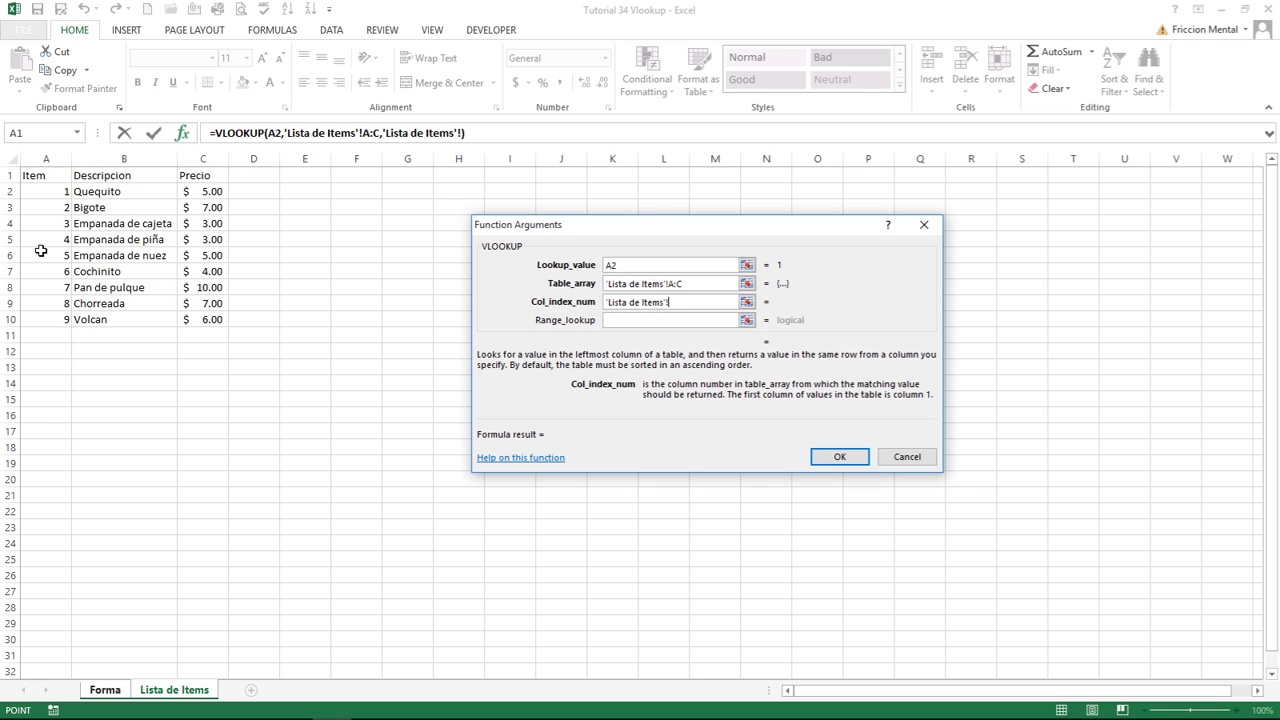
Set Col_index_num to 2 so the lookup returns the description Quequito.
{"action": "left_click", "coordinate": [120, 692]}
{"action": "key", "text": "BackSpace"}
{"action": "key", "text": "BackSpace"}
{"action": "key", "text": "BackSpace"}
{"action": "key", "text": "BackSpace"}
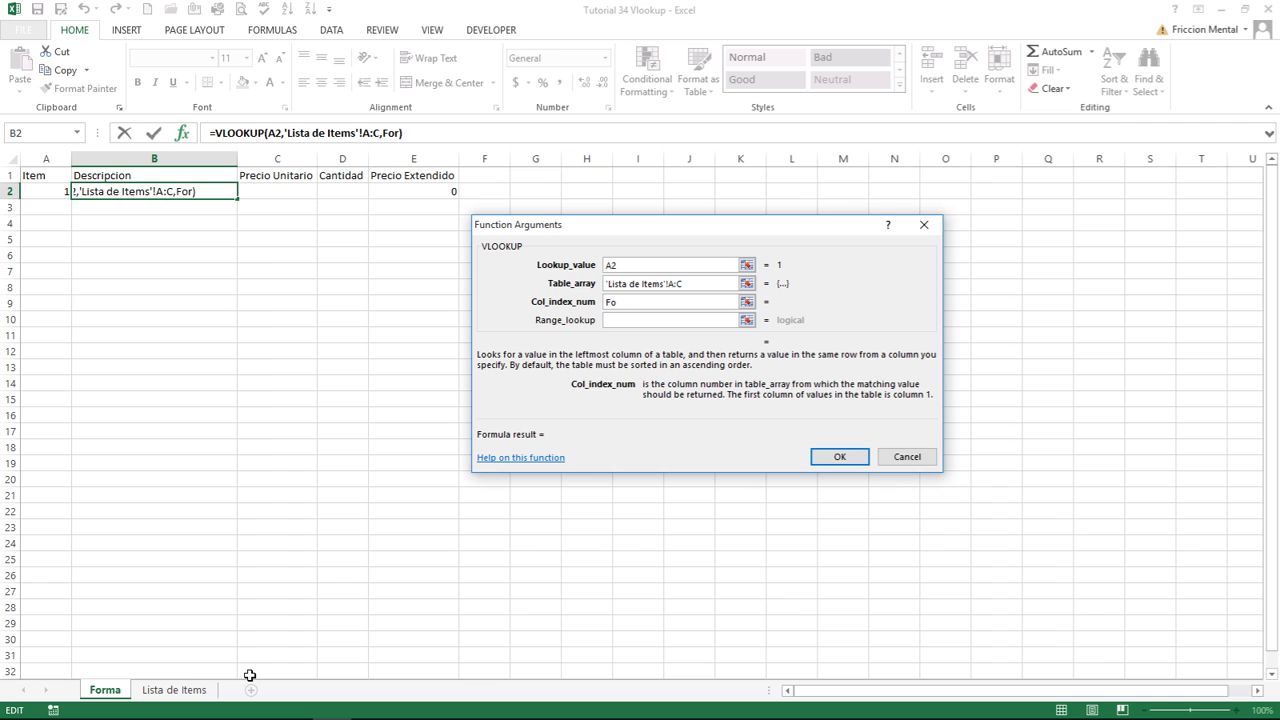
{"action": "key", "text": "BackSpace"}
{"action": "key", "text": "BackSpace"}
{"action": "type", "text": "2"}
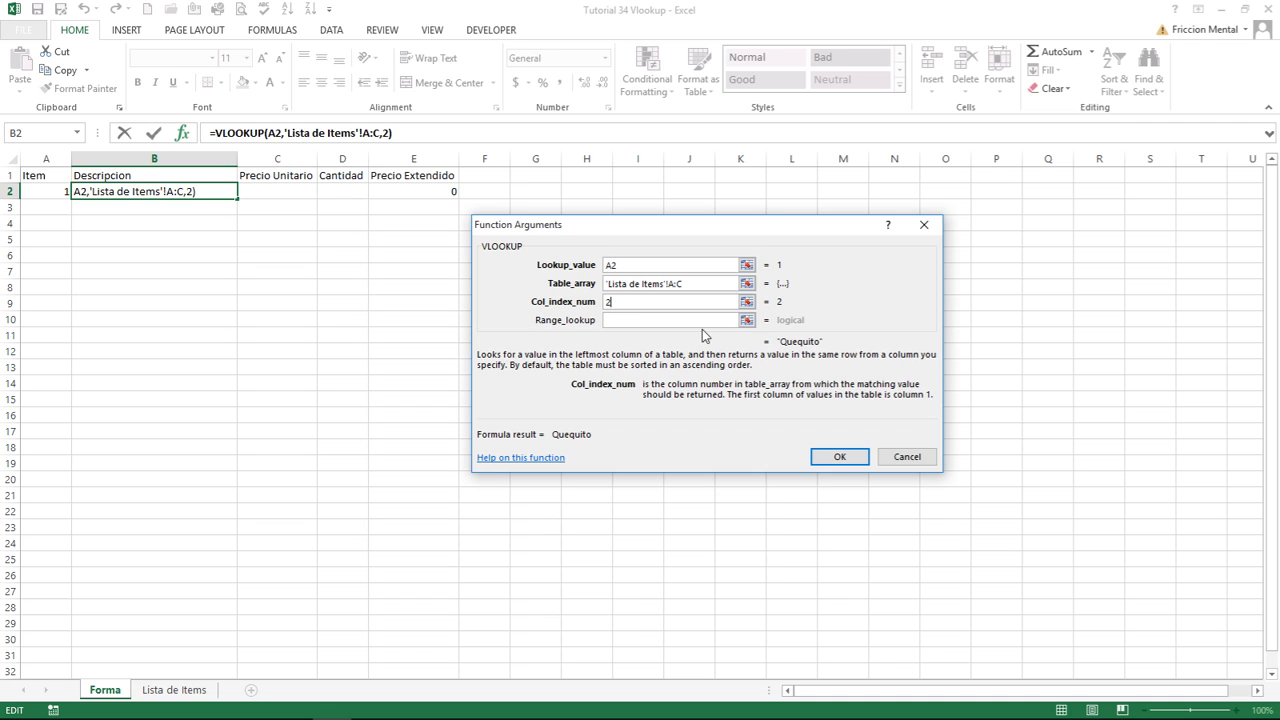
{"action": "left_click", "coordinate": [615, 320]}
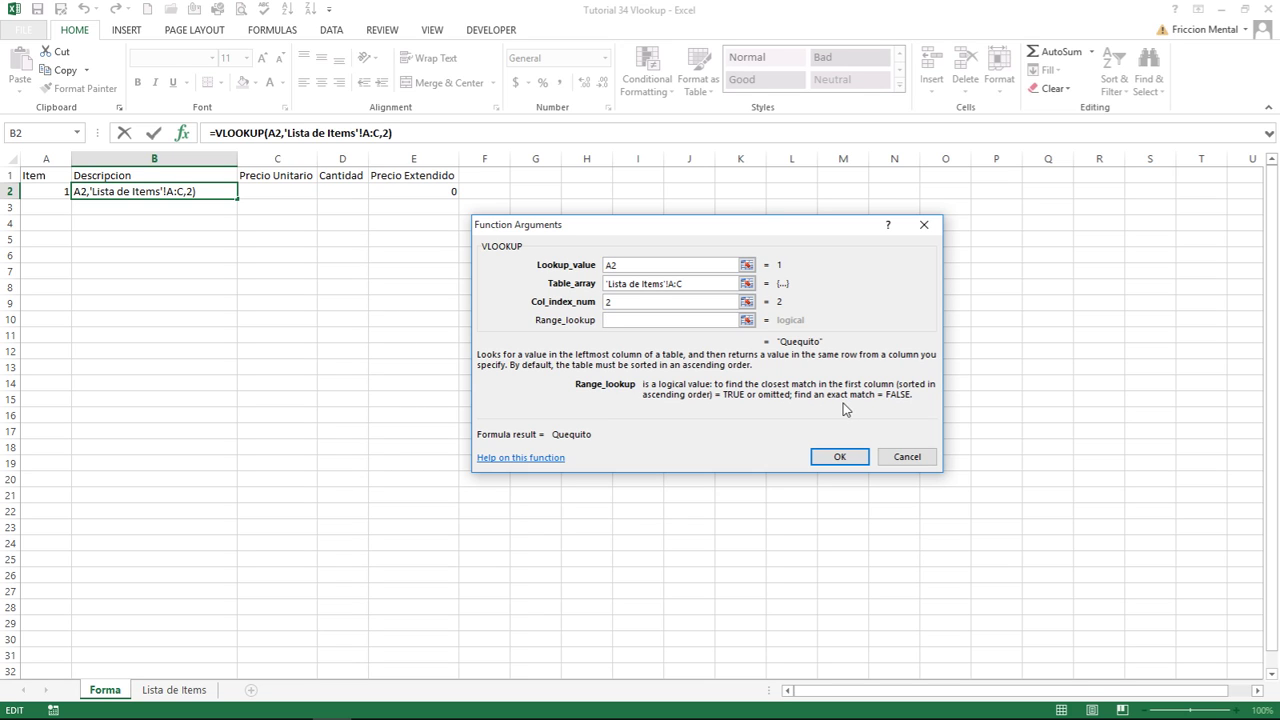
Enter FALSE for Range_lookup to complete B2's formula, then copy B2 for C2.
{"action": "type", "text": "FALS"}
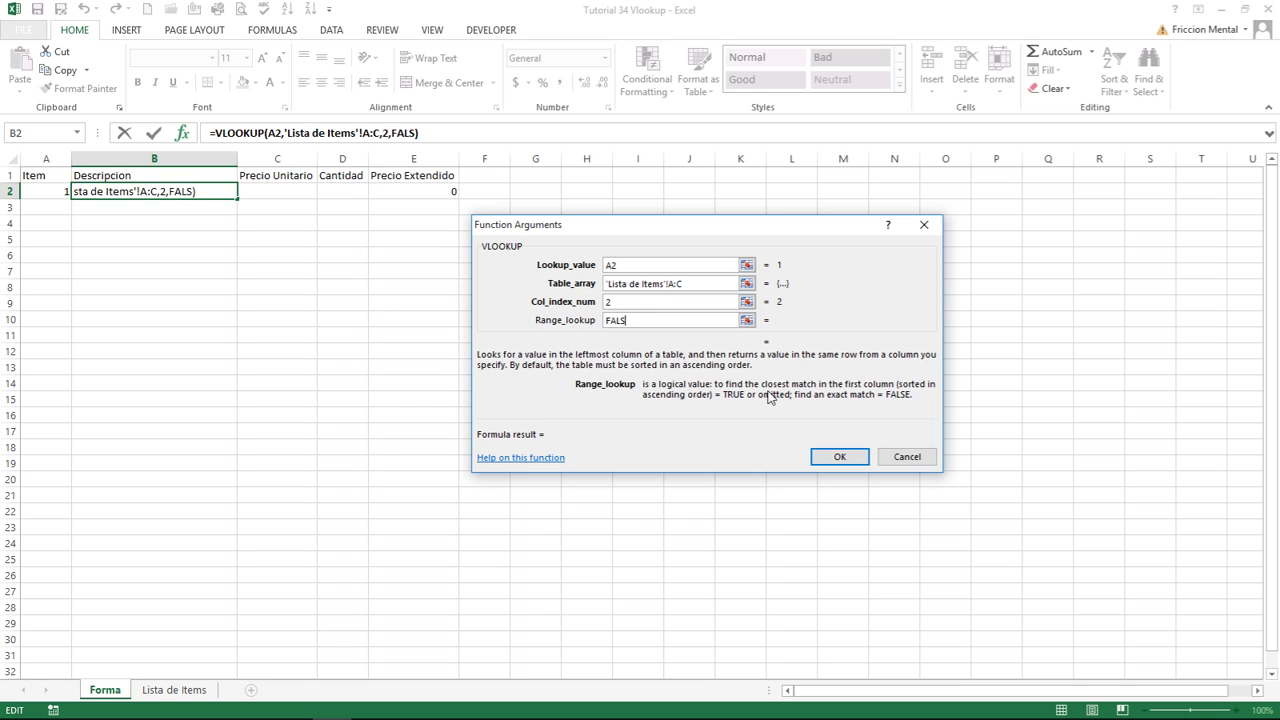
{"action": "type", "text": "E"}
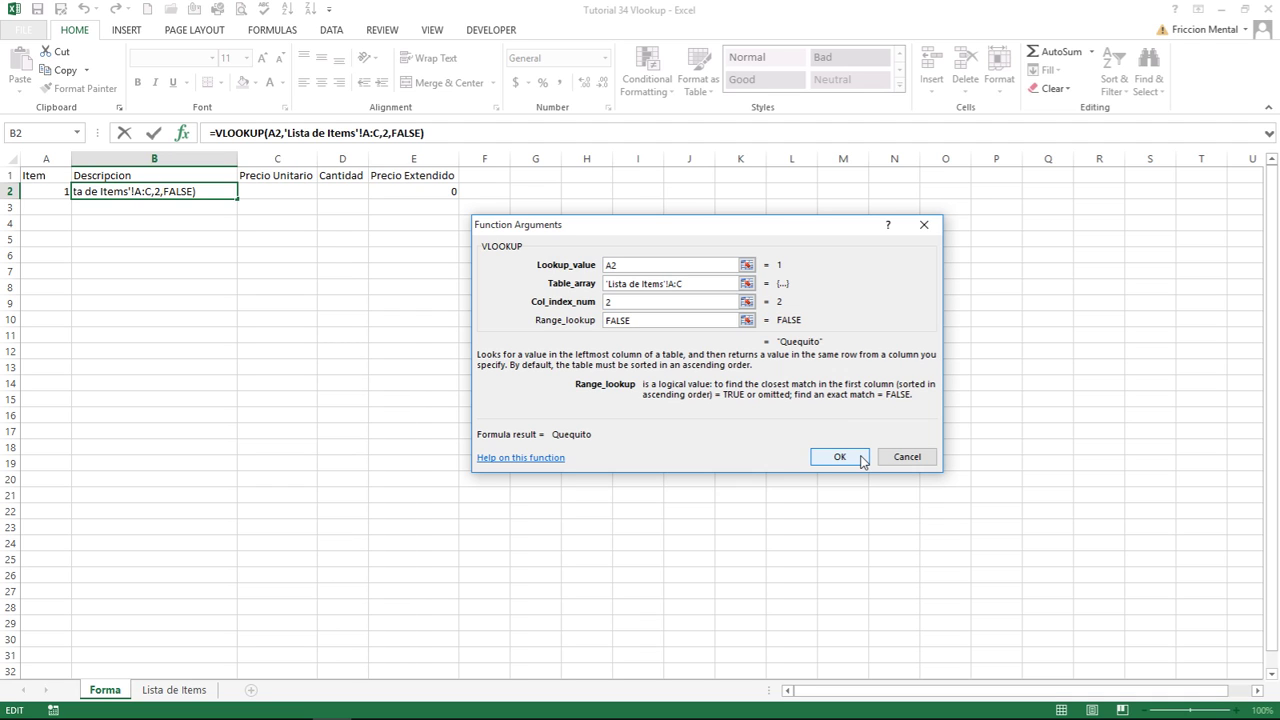
{"action": "left_click", "coordinate": [862, 461]}
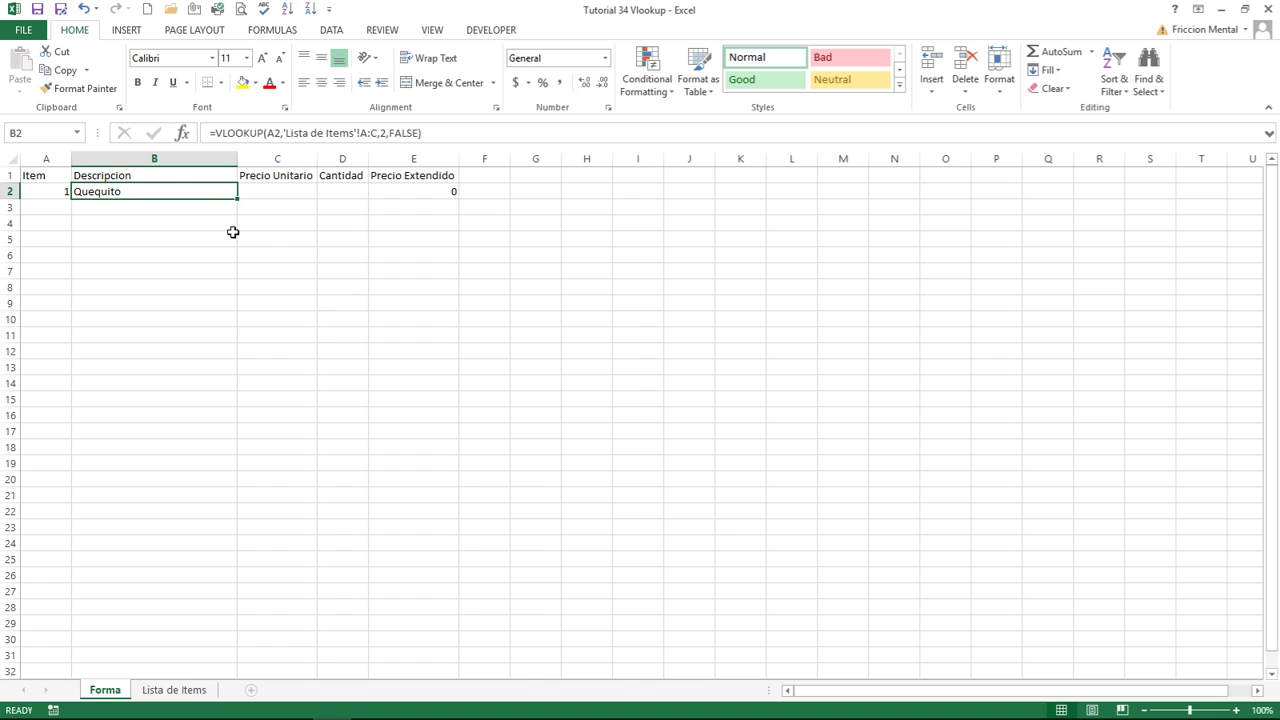
{"action": "key", "text": "ctrl+c"}
{"action": "key", "text": "Right"}
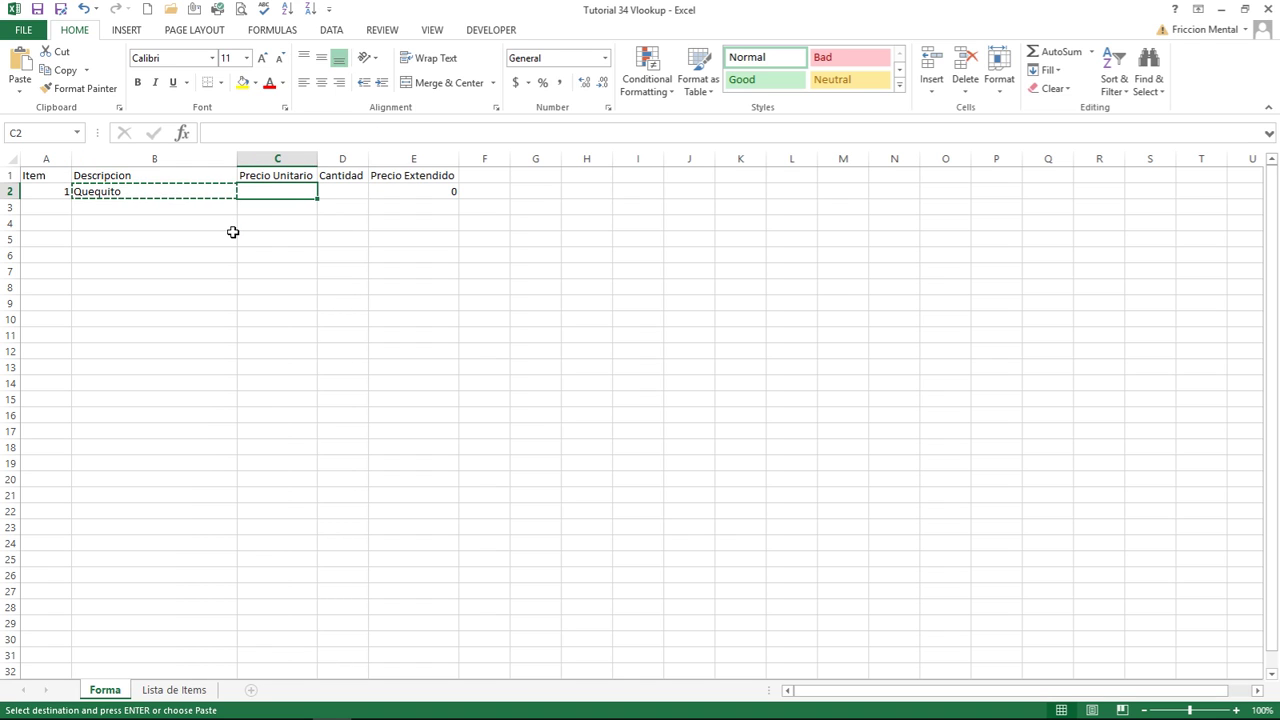
Paste the formula into C2 and correct its lookup value to A2.
{"action": "key", "text": "Escape"}
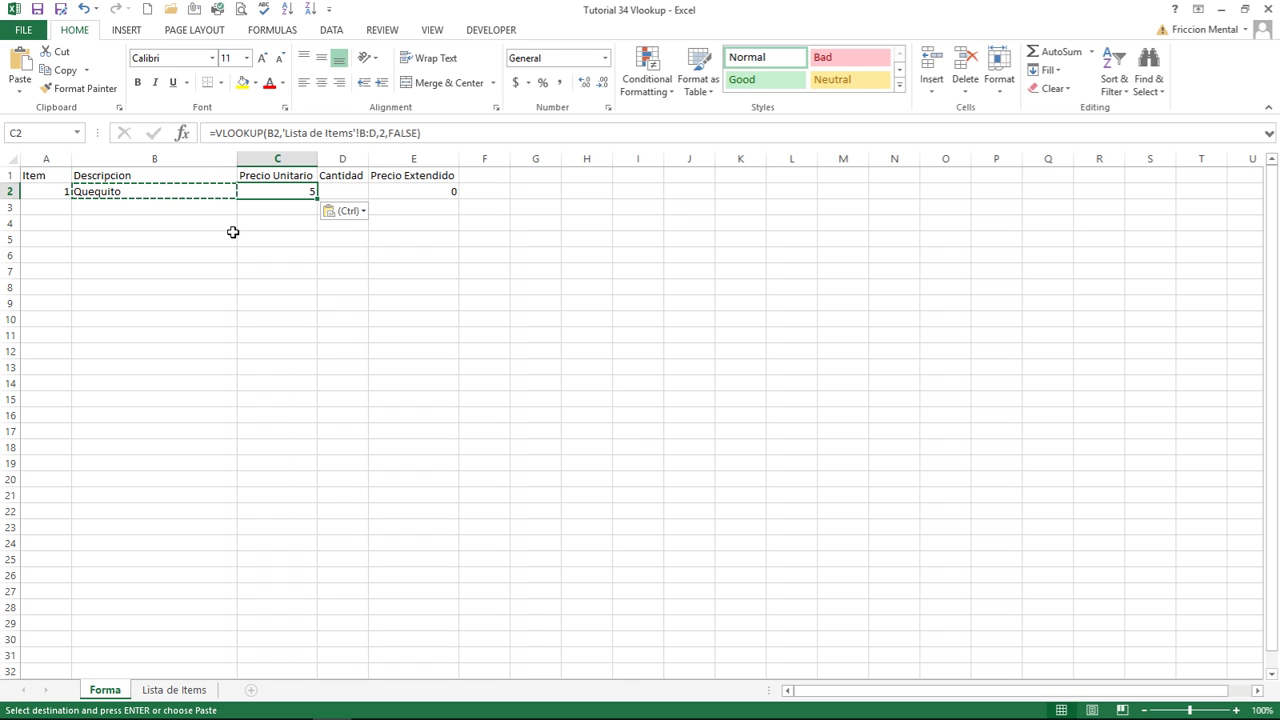
{"action": "key", "text": "Escape"}
{"action": "key", "text": "F2"}
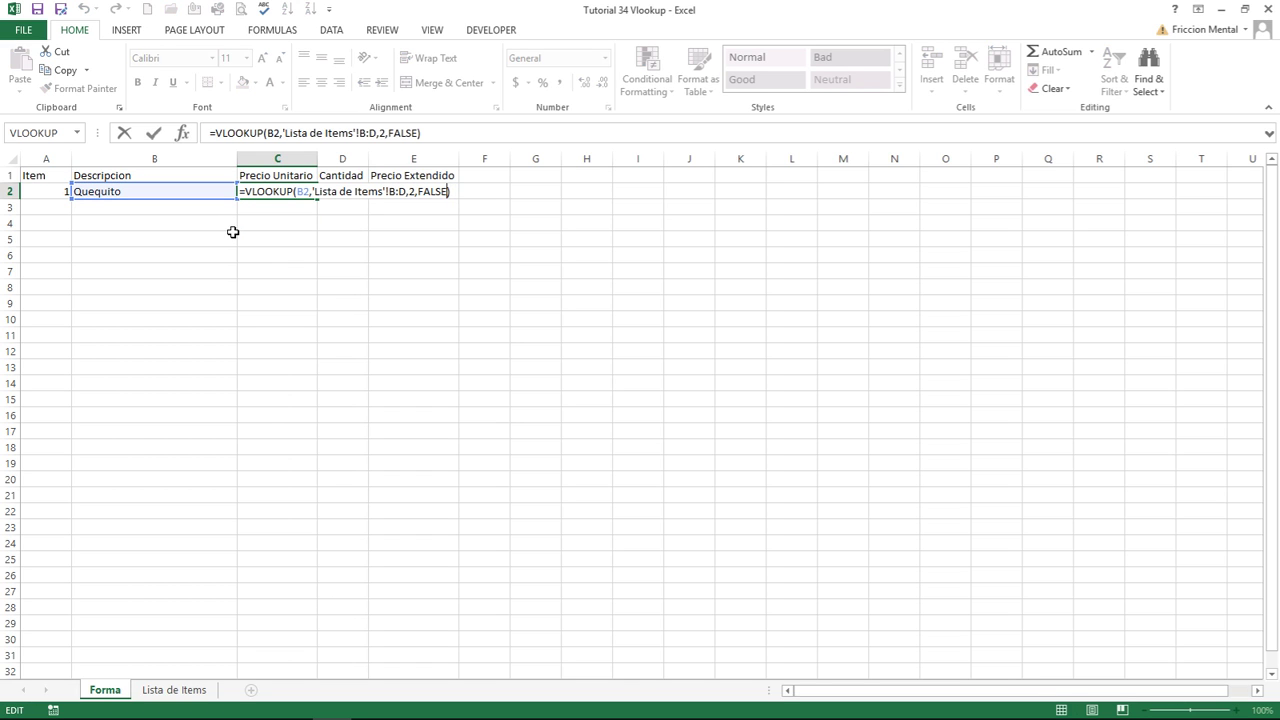
{"action": "key", "text": "Left"}
{"action": "key", "text": "Left"}
{"action": "key", "text": "Left"}
{"action": "key", "text": "Left"}
{"action": "key", "text": "Left"}
{"action": "key", "text": "Left"}
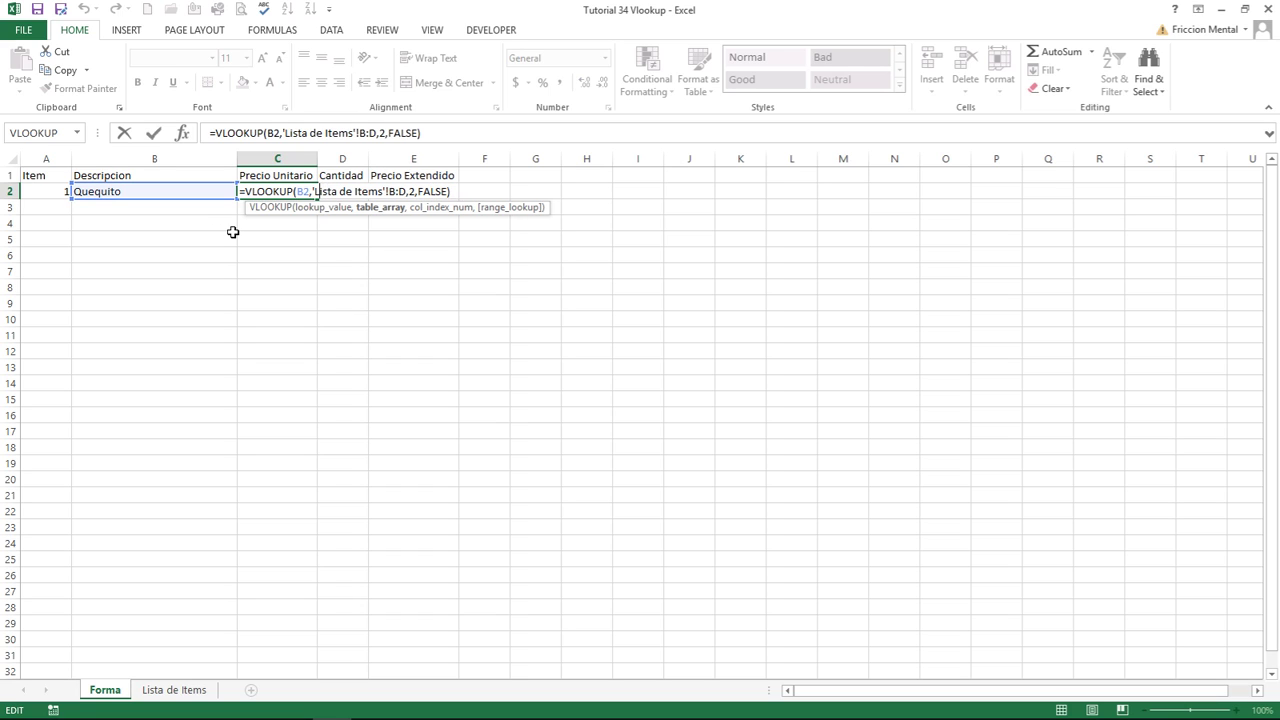
{"action": "key", "text": "Left"}
{"action": "key", "text": "Left"}
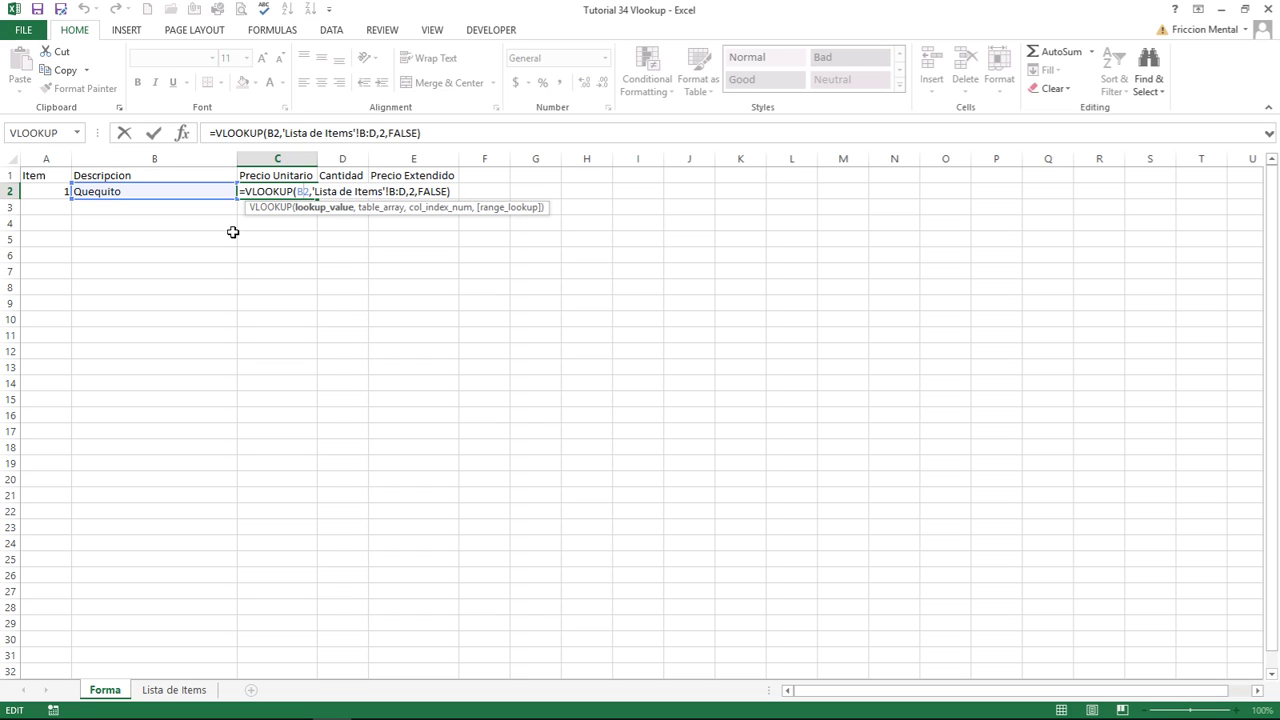
{"action": "key", "text": "BackSpace"}
{"action": "key", "text": "BackSpace"}
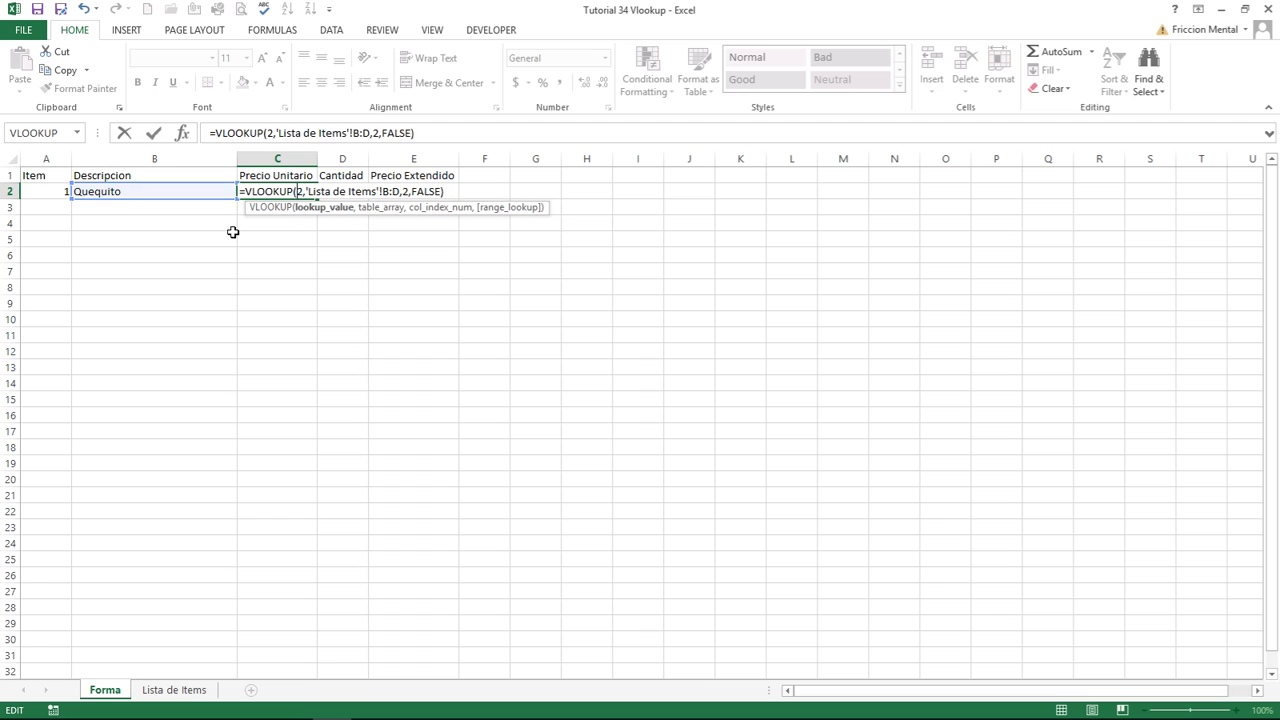
{"action": "type", "text": "A2"}
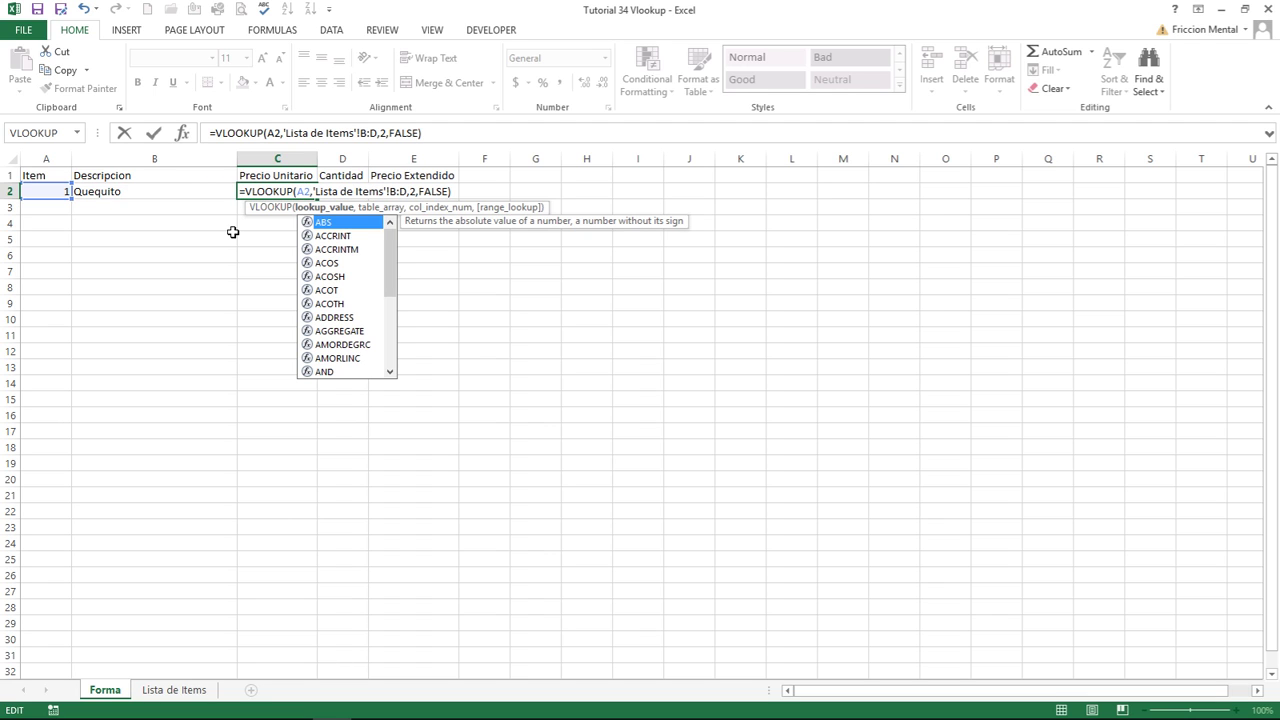
Change the pasted table range from B:D back to A:C.
{"action": "key", "text": "Right"}
{"action": "key", "text": "Right"}
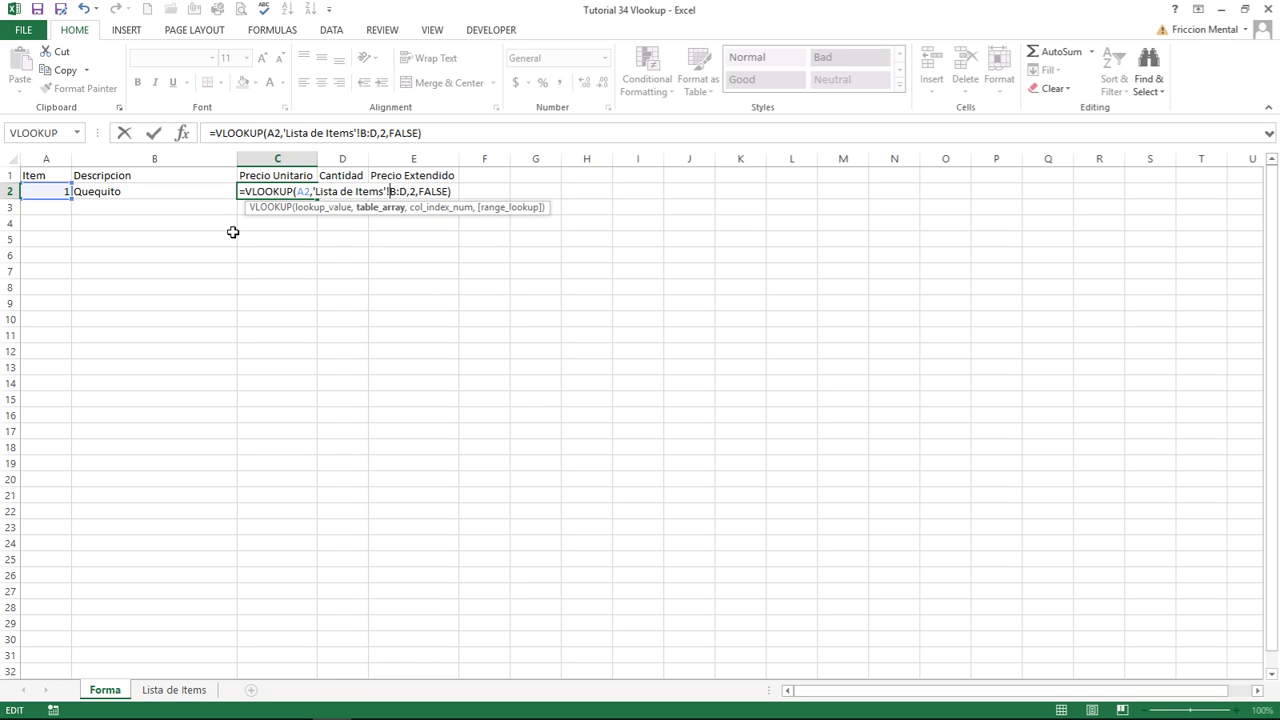
{"action": "key", "text": "Right"}
{"action": "key", "text": "Left"}
{"action": "key", "text": "Left"}
{"action": "key", "text": "Left"}
{"action": "key", "text": "BackSpace"}
{"action": "type", "text": "A"}
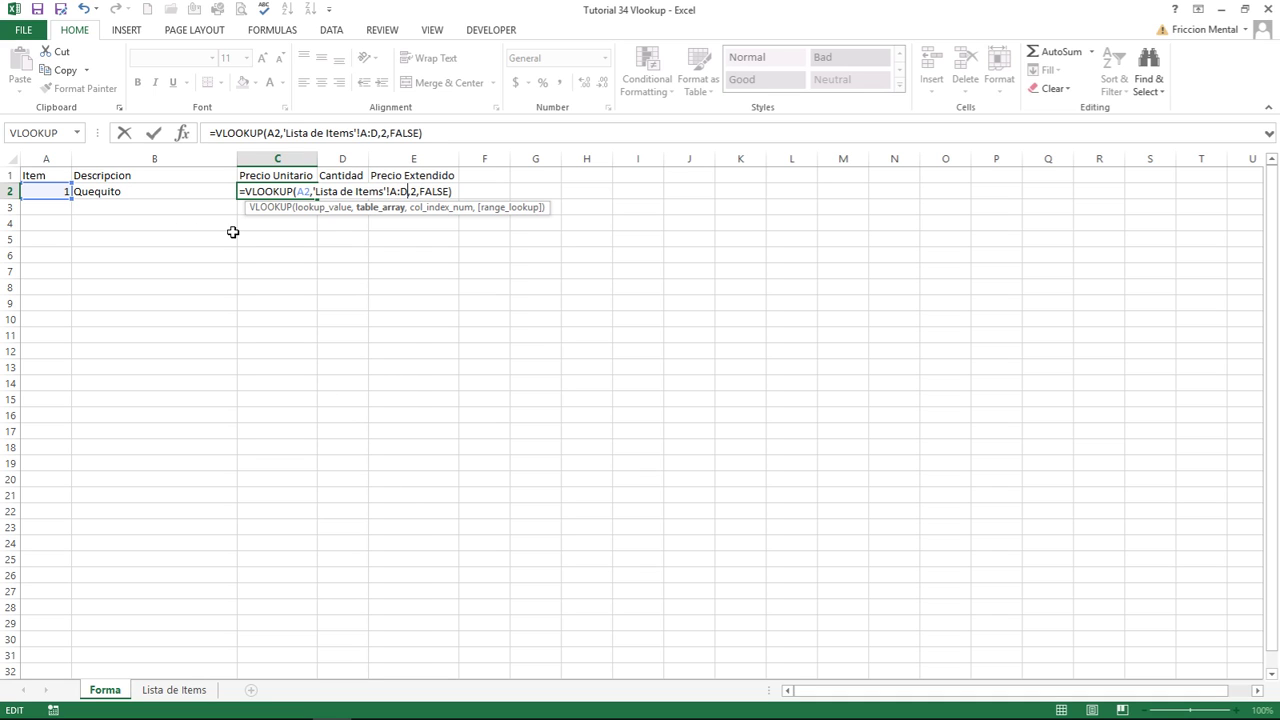
{"action": "key", "text": "Right"}
{"action": "key", "text": "Right"}
{"action": "key", "text": "BackSpace"}
{"action": "type", "text": "C"}
Change the column index from 2 to 3 so C2 returns the price.
{"action": "key", "text": "Right"}
{"action": "key", "text": "Right"}
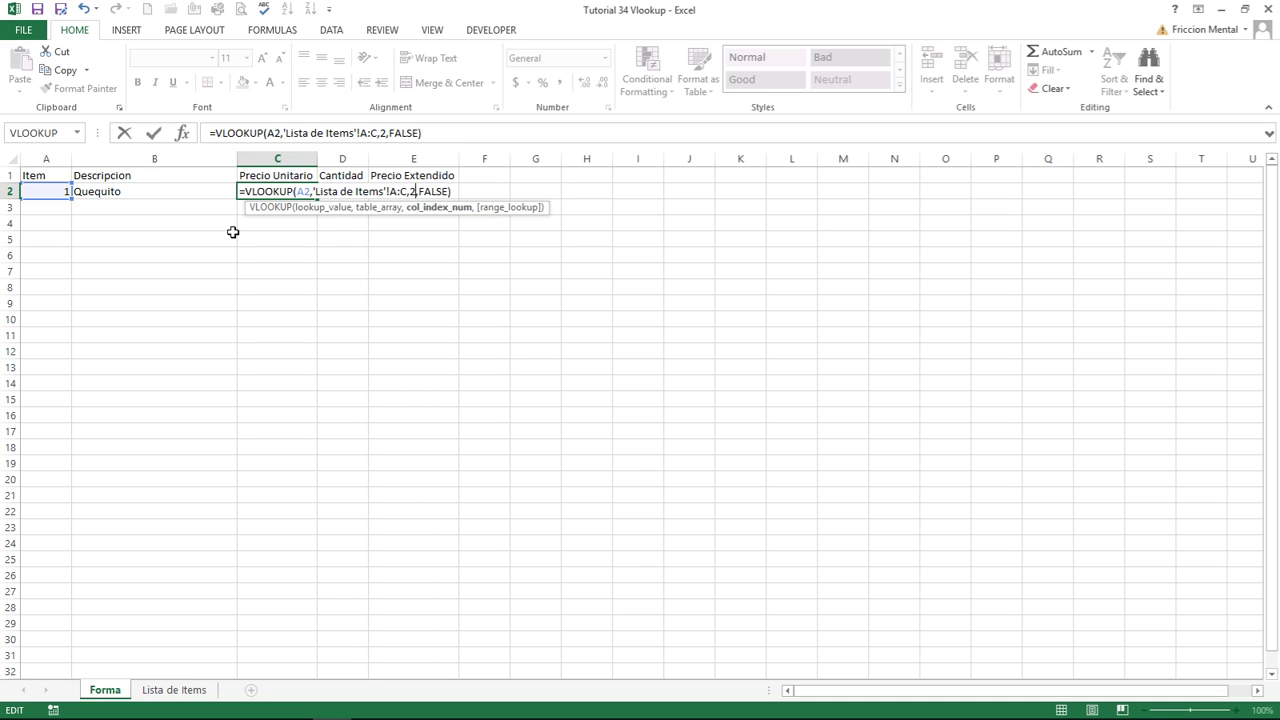
{"action": "key", "text": "Right"}
{"action": "key", "text": "Right"}
{"action": "key", "text": "Left"}
{"action": "key", "text": "Left"}
{"action": "key", "text": "BackSpace"}
{"action": "type", "text": "3"}
{"action": "key", "text": "Right"}
{"action": "key", "text": "End"}
Commit the C2 price formula, compare it with B2, and enter quantity 1 for row 2.
{"action": "key", "text": "Return"}
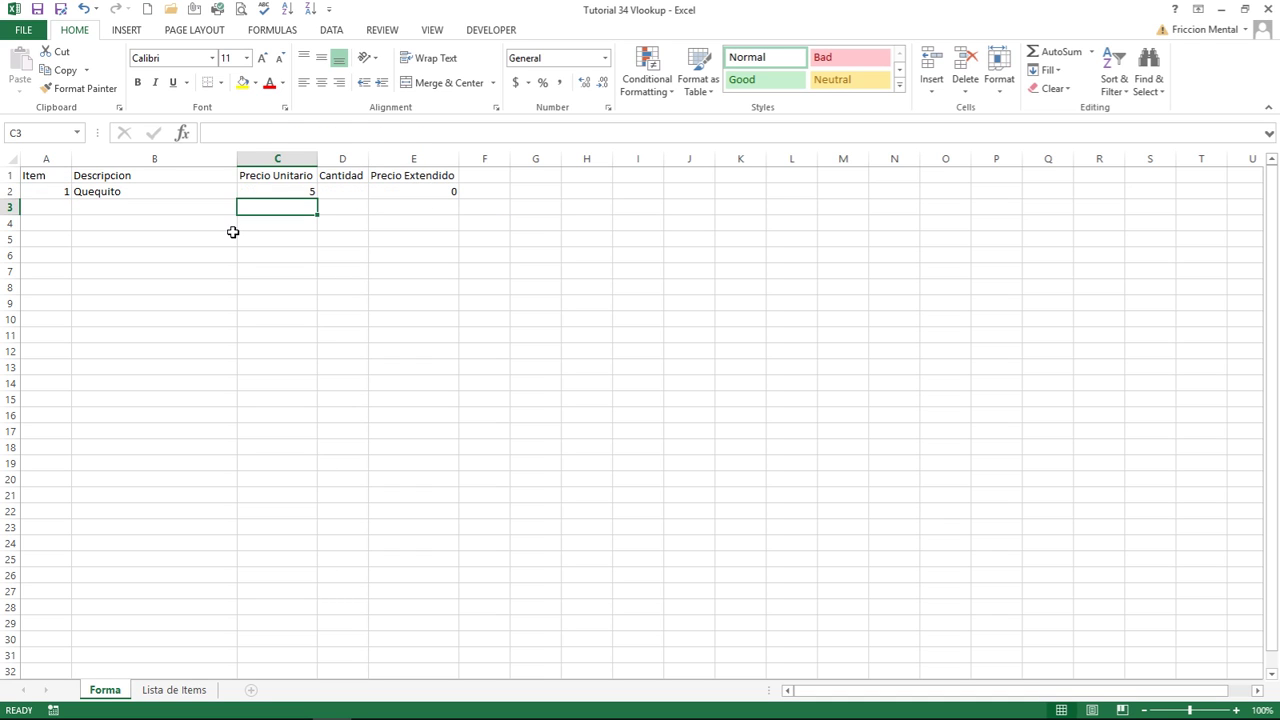
{"action": "key", "text": "Up"}
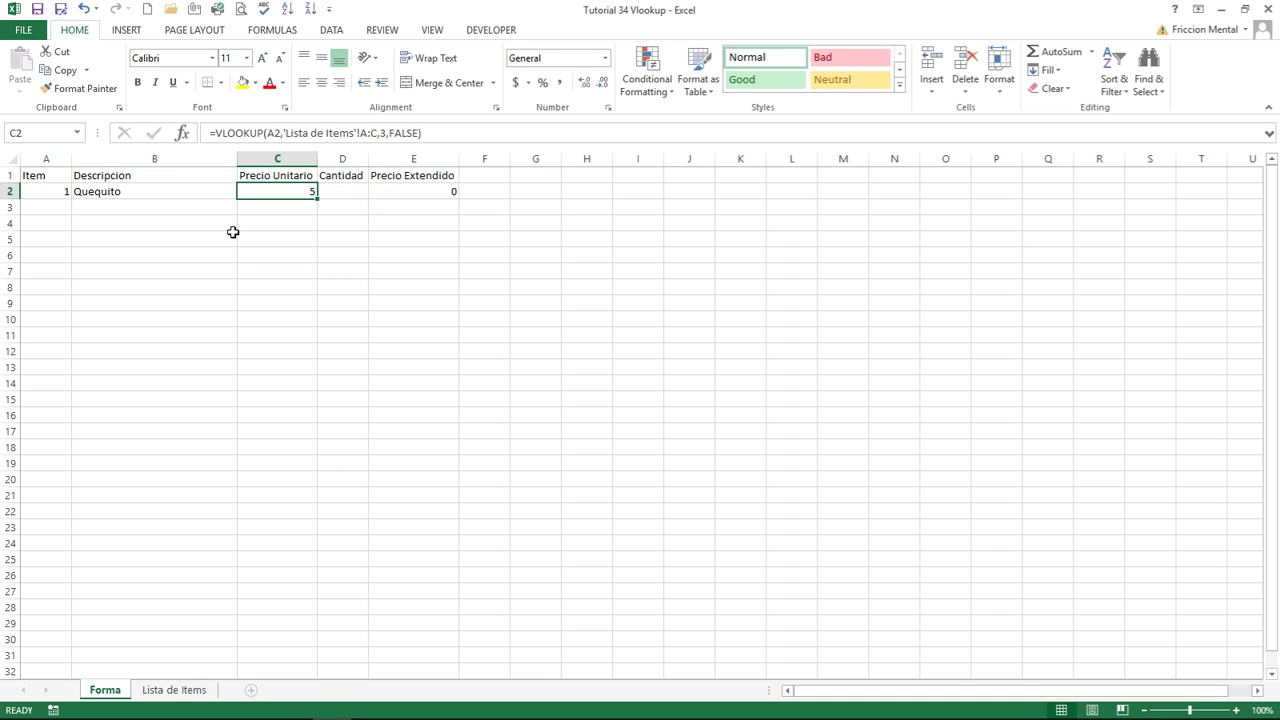
{"action": "key", "text": "Left"}
{"action": "key", "text": "Right"}
{"action": "key", "text": "Left"}
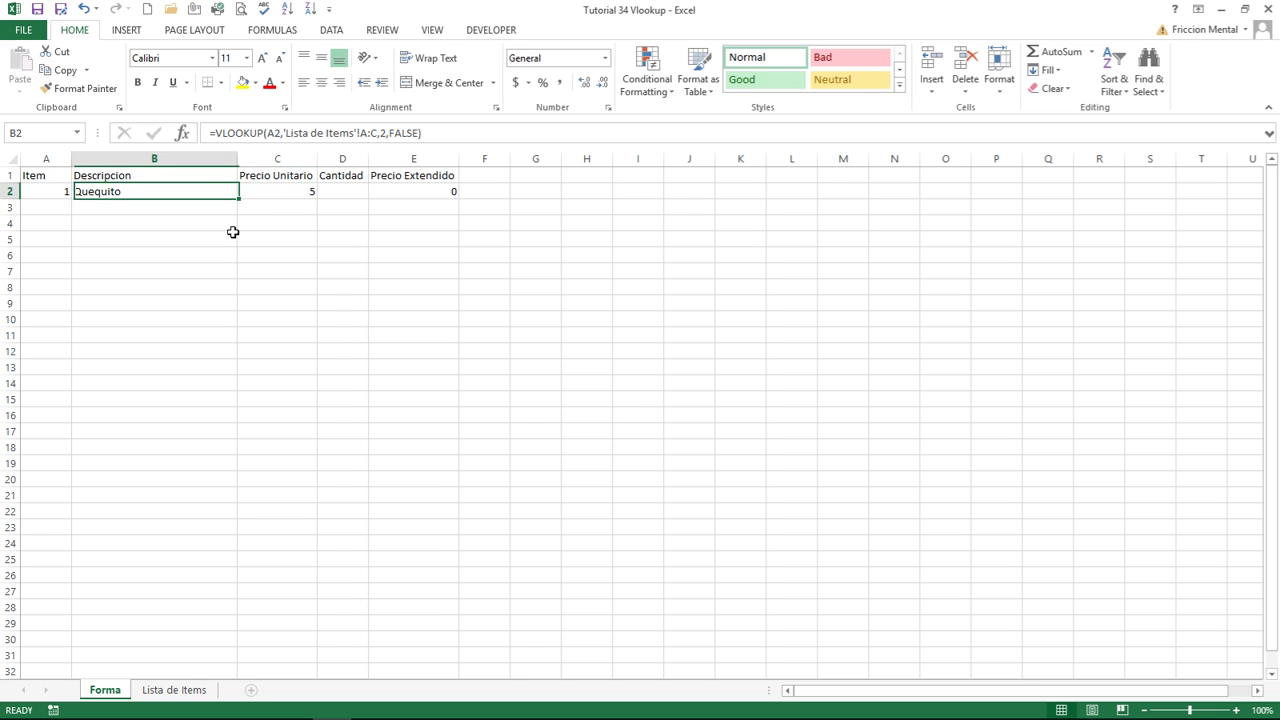
{"action": "key", "text": "Right"}
{"action": "key", "text": "Left"}
{"action": "key", "text": "Right"}
{"action": "key", "text": "Right"}
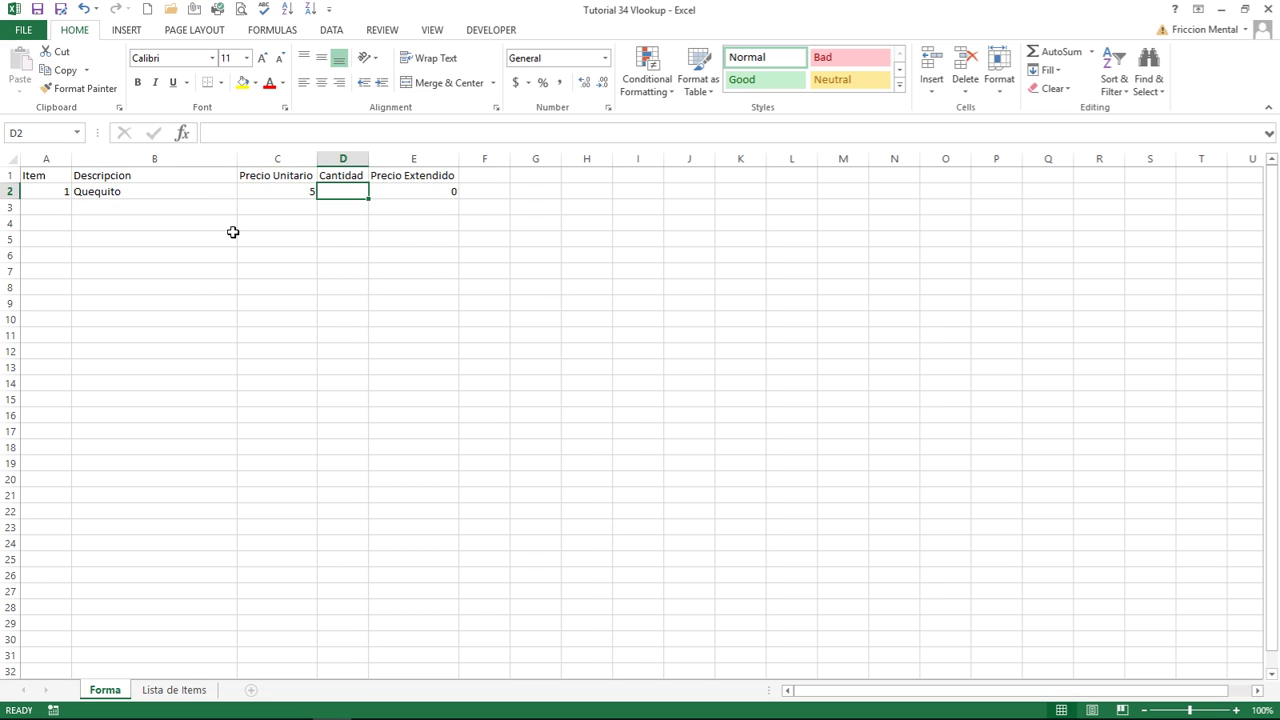
{"action": "type", "text": "1"}
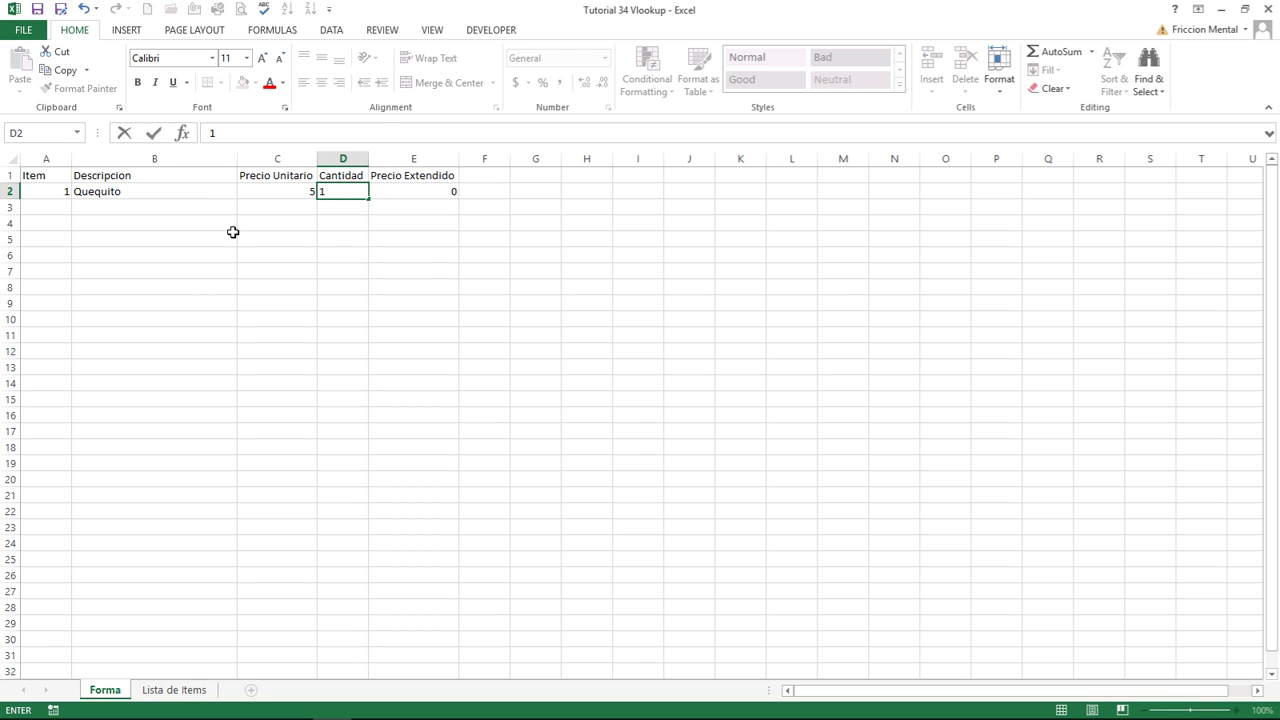
{"action": "key", "text": "Return"}
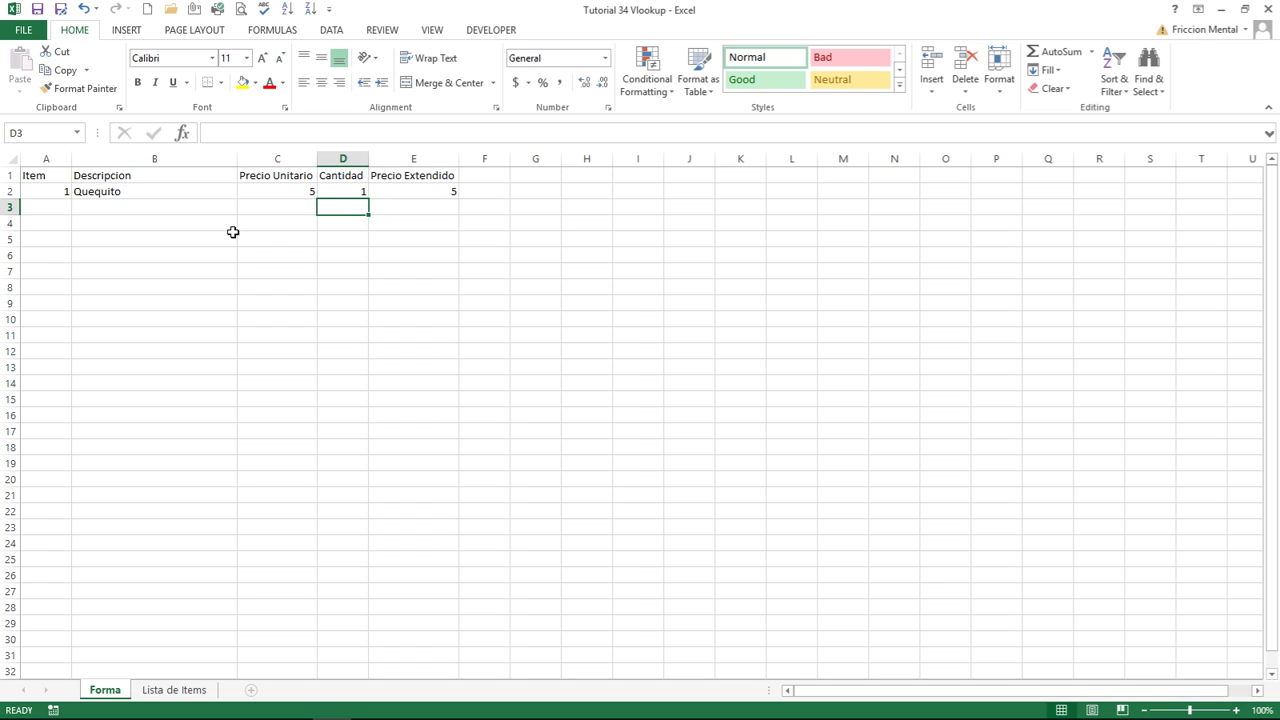
Add row 3 with item 4, Empanada de piña at 3, quantity 2, extended price 6.
{"action": "key", "text": "Left"}
{"action": "key", "text": "Left"}
{"action": "key", "text": "Left"}
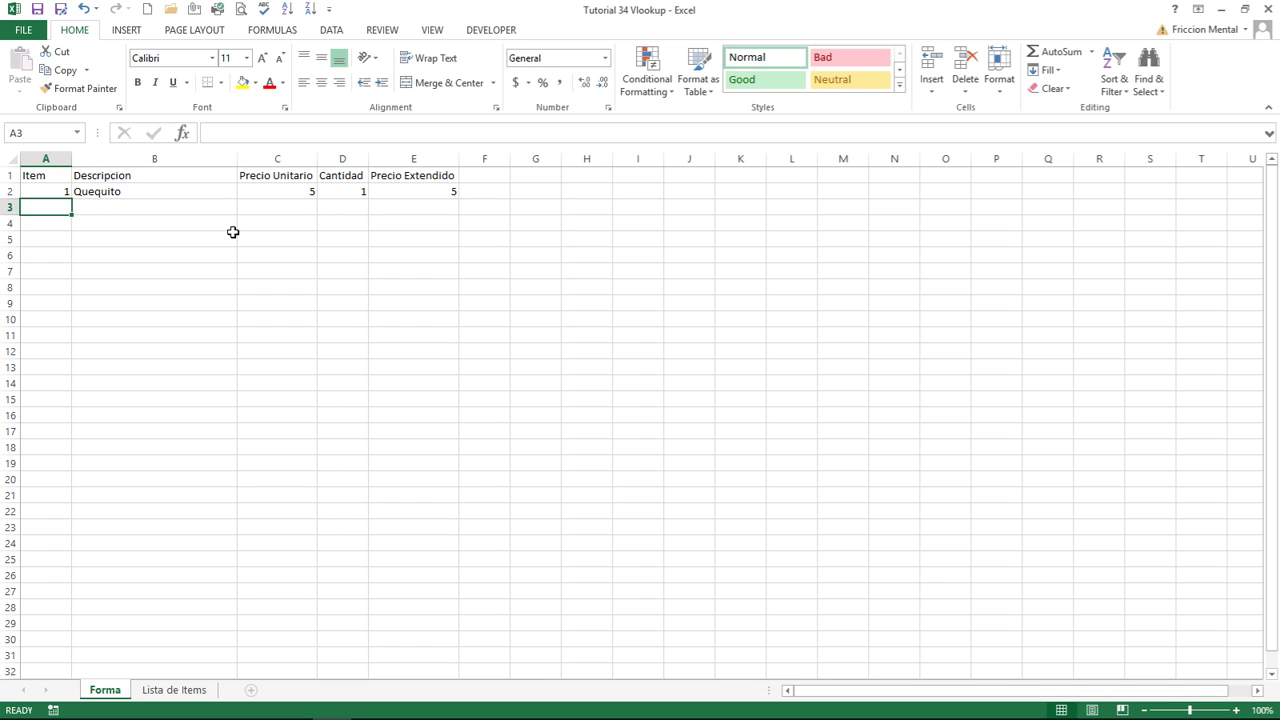
{"action": "type", "text": "4"}
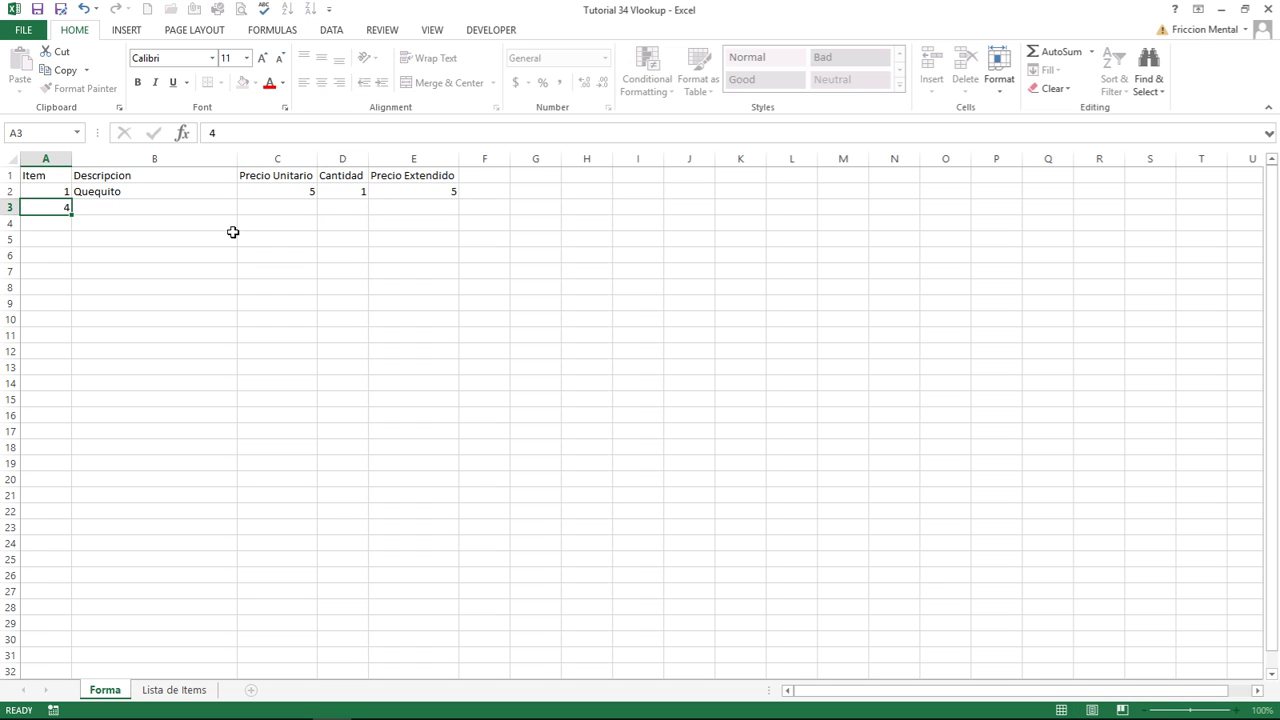
{"action": "key", "text": "Tab"}
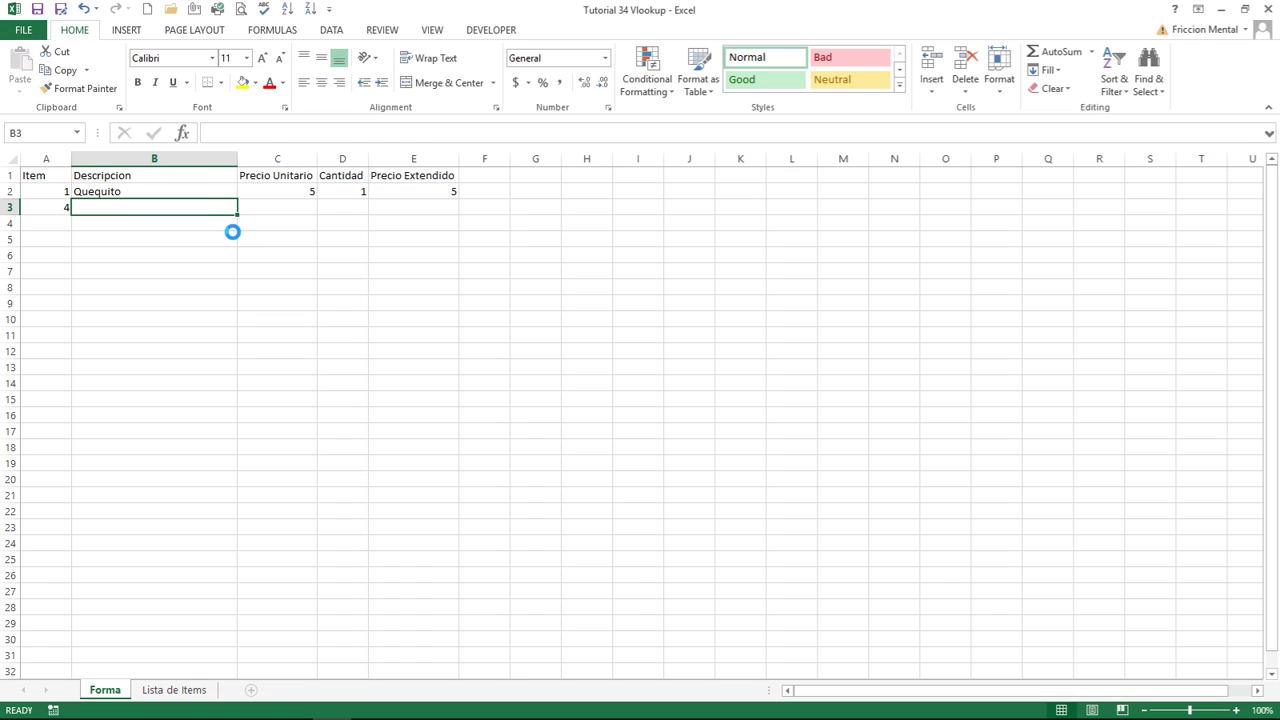
{"action": "key", "text": "Tab"}
{"action": "key", "text": "Tab"}
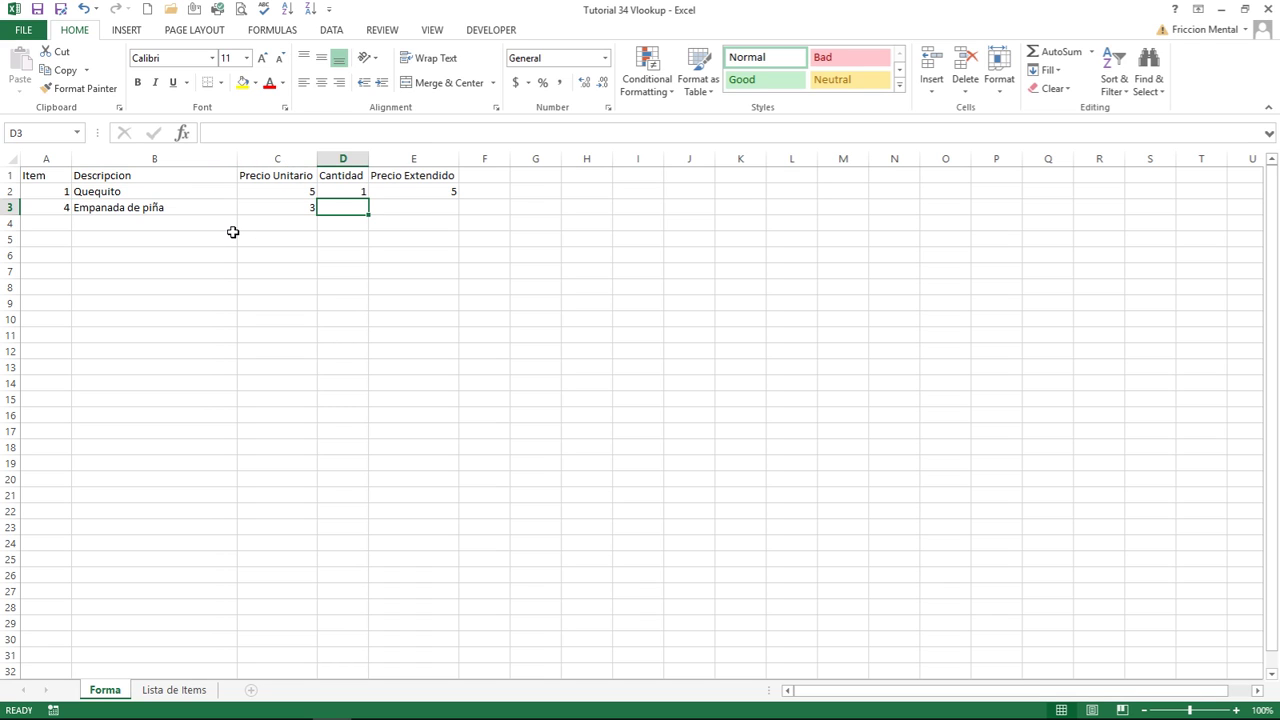
{"action": "type", "text": "2"}
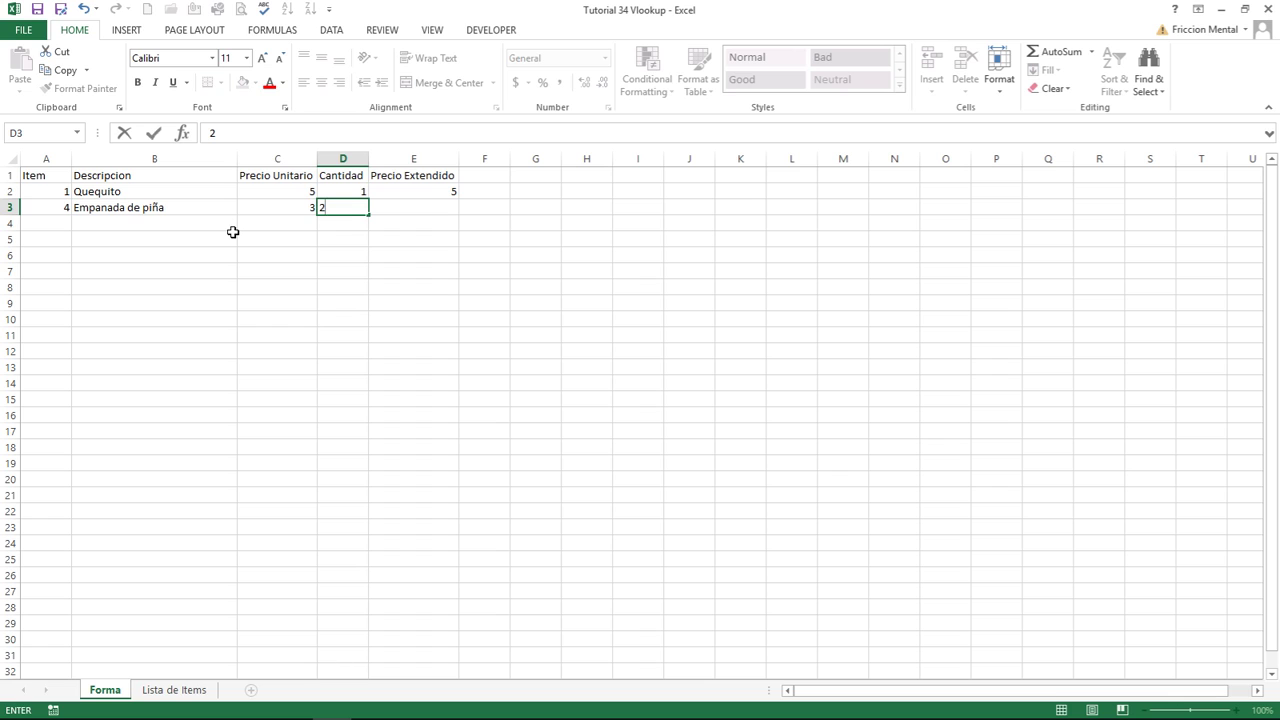
{"action": "key", "text": "Tab"}
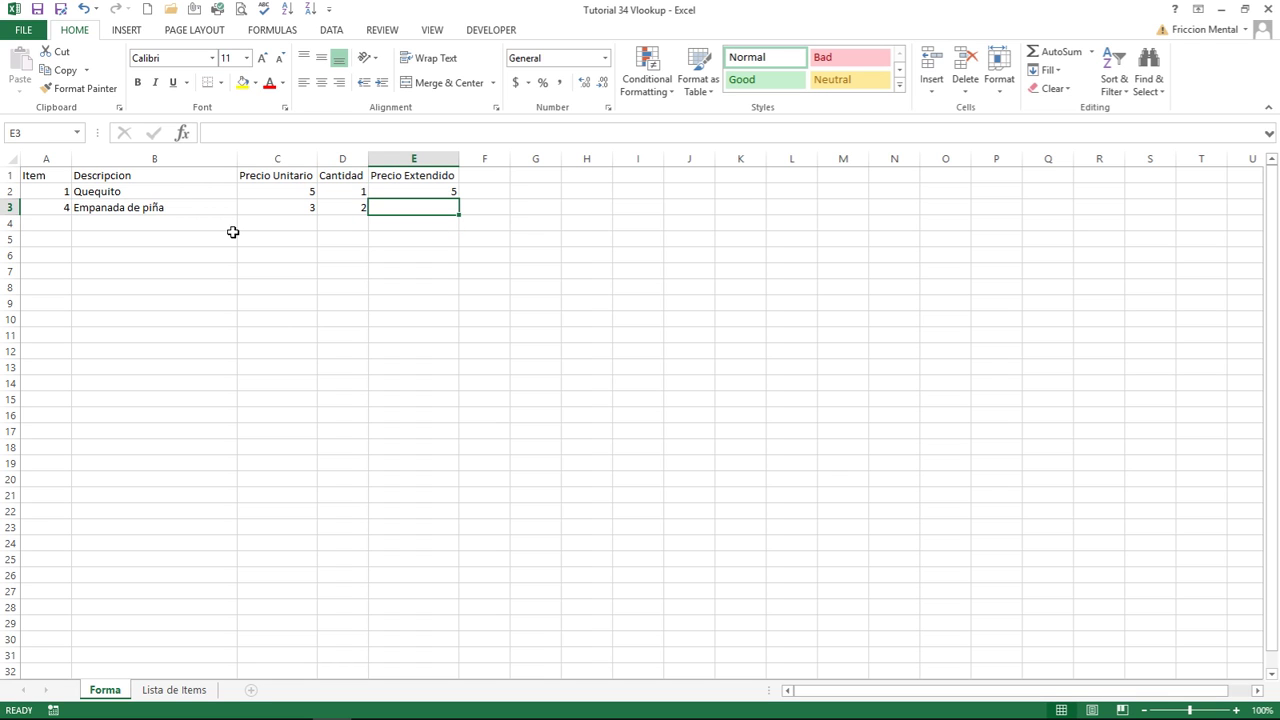
{"action": "key", "text": "ctrl+d"}
{"action": "key", "text": "Return"}
{"action": "key", "text": "Left"}
{"action": "key", "text": "Left"}
{"action": "key", "text": "Left"}
{"action": "key", "text": "Left"}
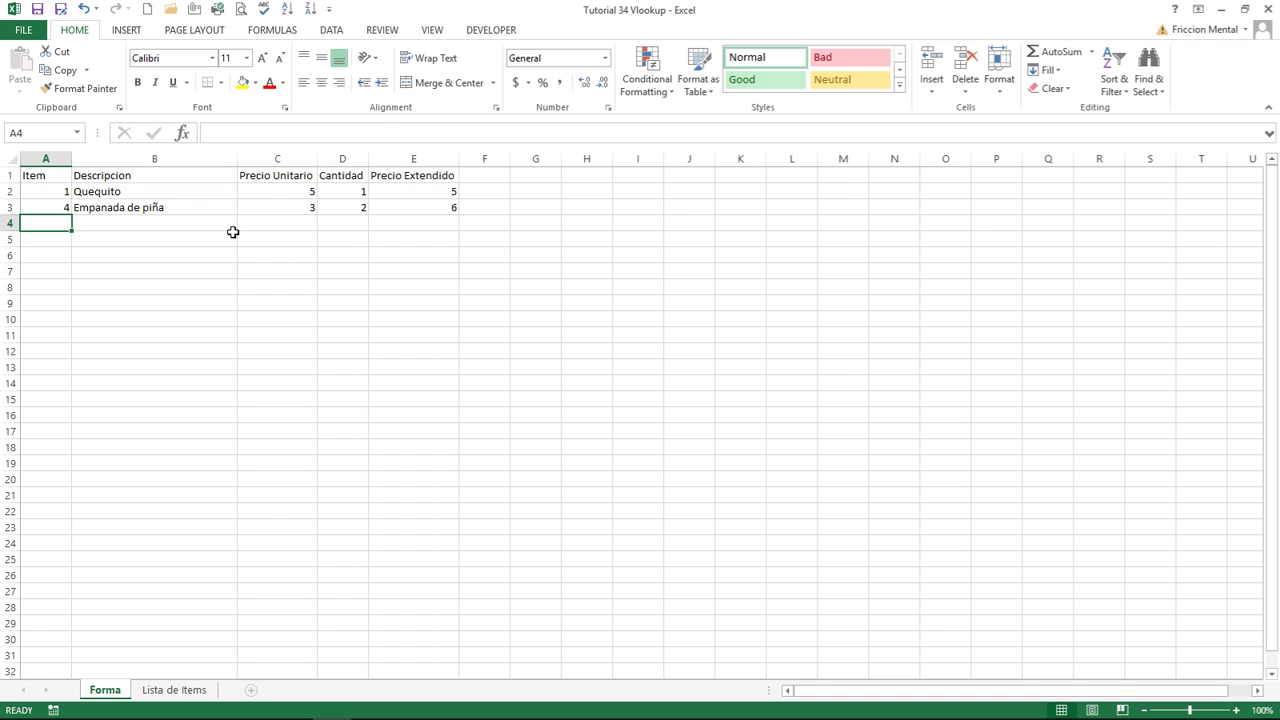
Enter item 10 with quantity 5 in row 4 and fill its lookup and total formulas down.
{"action": "type", "text": "10"}
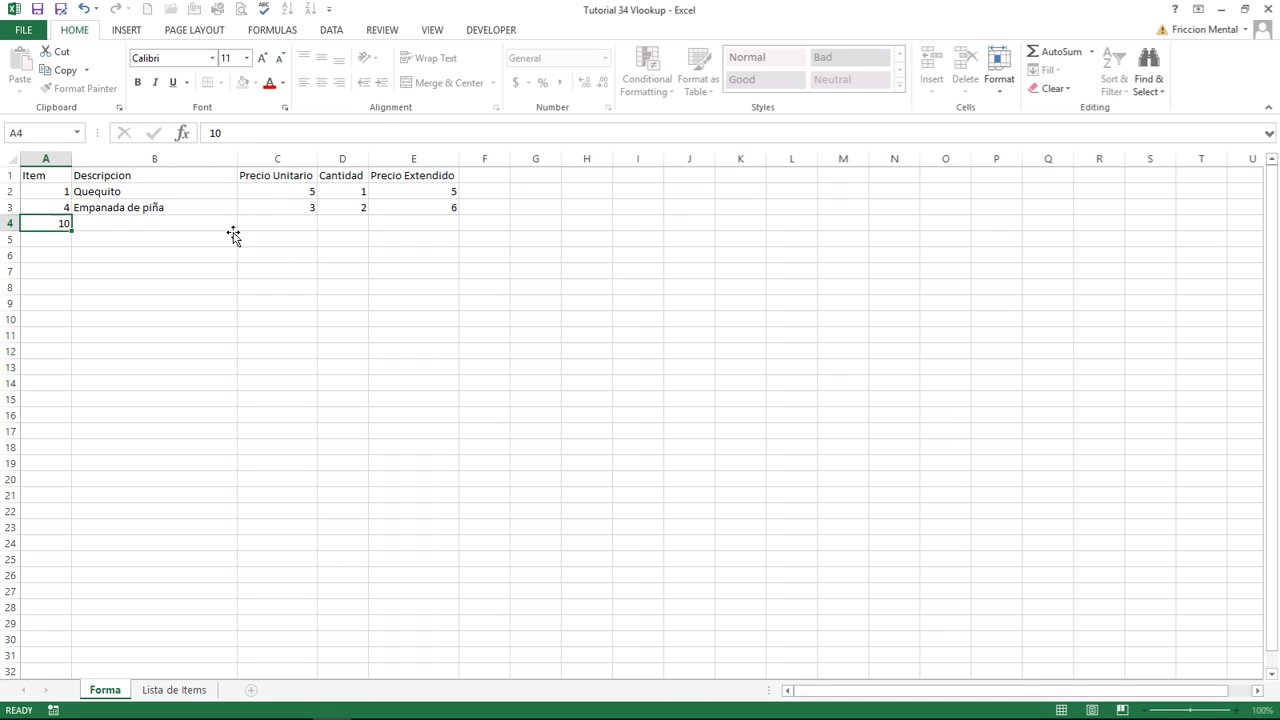
{"action": "key", "text": "Tab"}
{"action": "key", "text": "ctrl+d"}
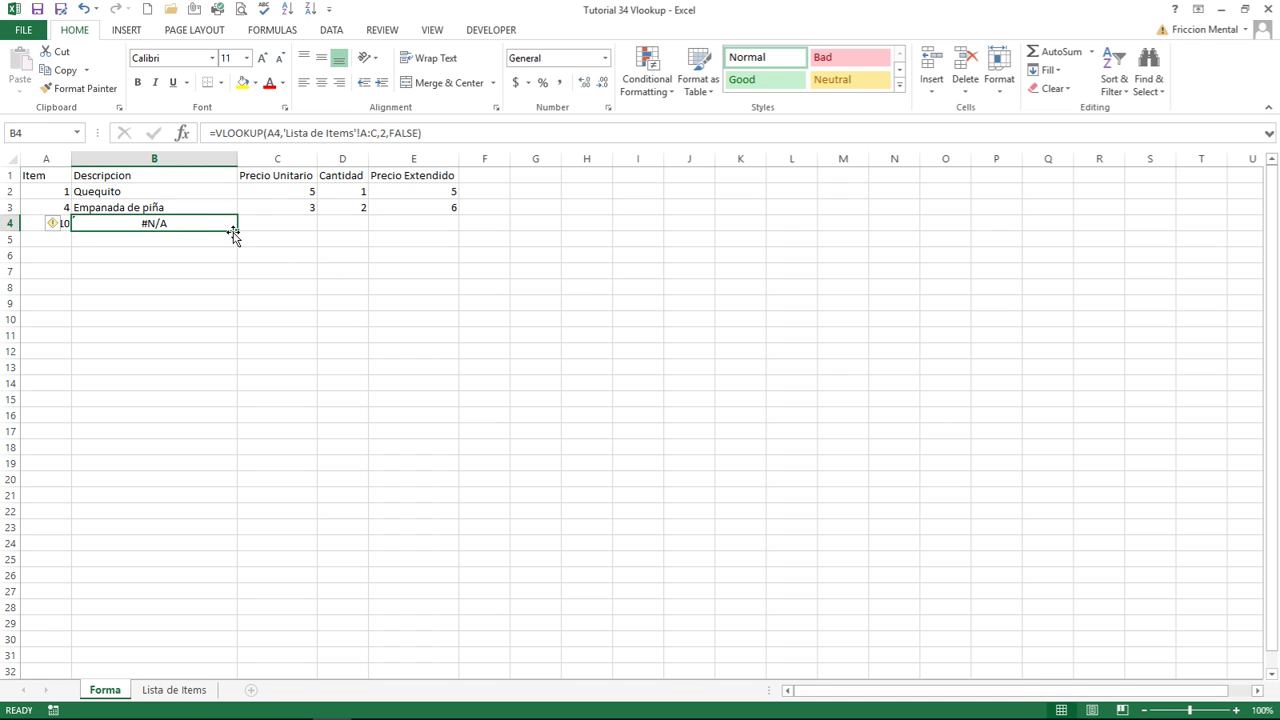
{"action": "key", "text": "Tab"}
{"action": "key", "text": "ctrl+d"}
{"action": "key", "text": "Tab"}
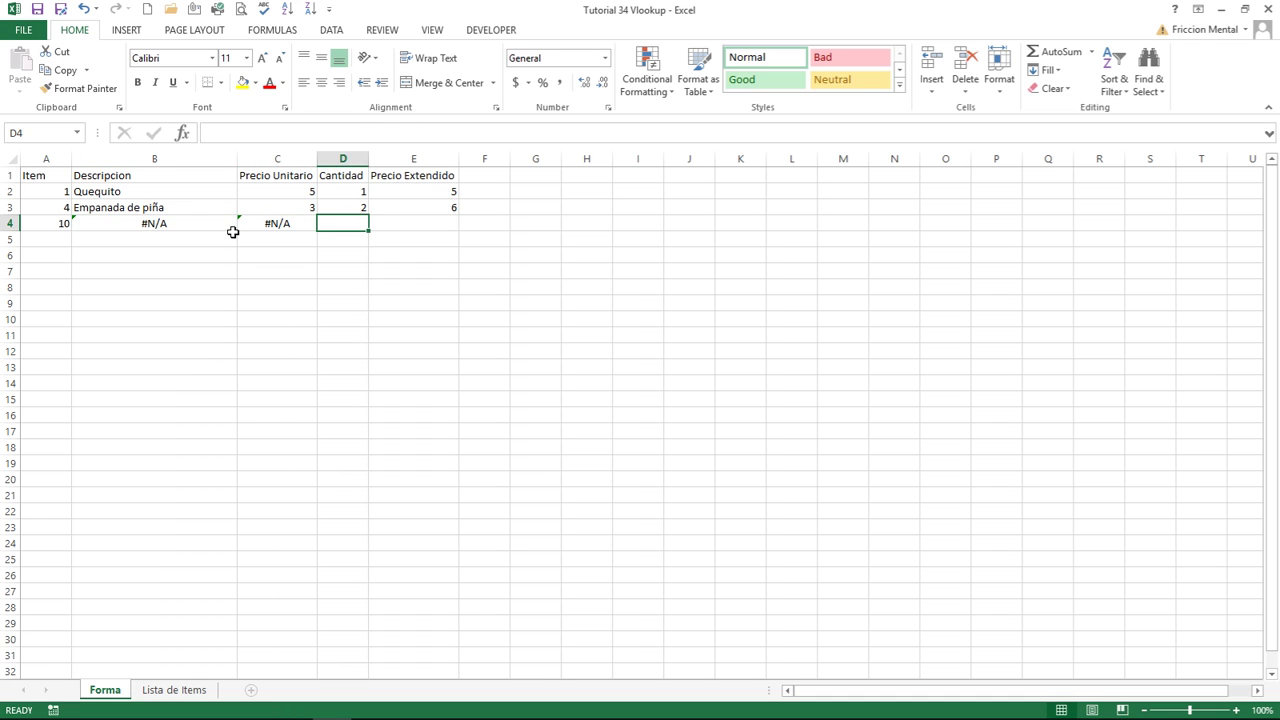
{"action": "type", "text": "5"}
{"action": "key", "text": "Tab"}
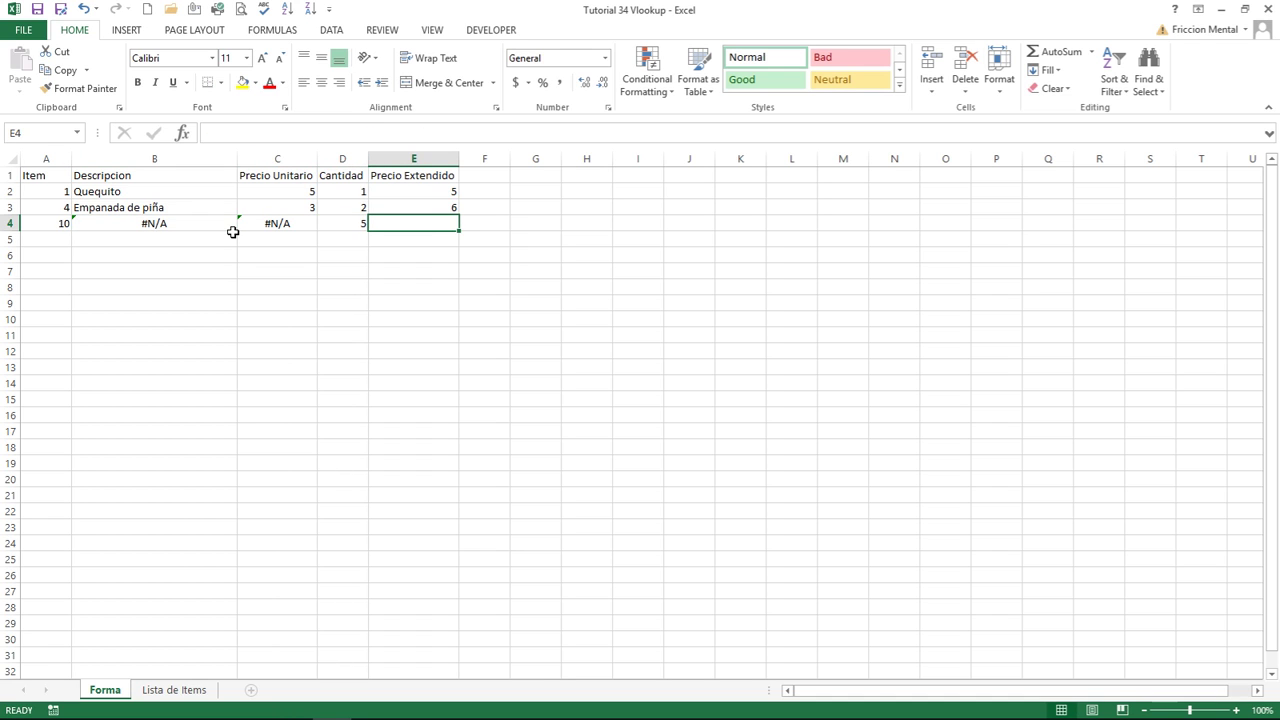
{"action": "key", "text": "ctrl+d"}
{"action": "key", "text": "Tab"}
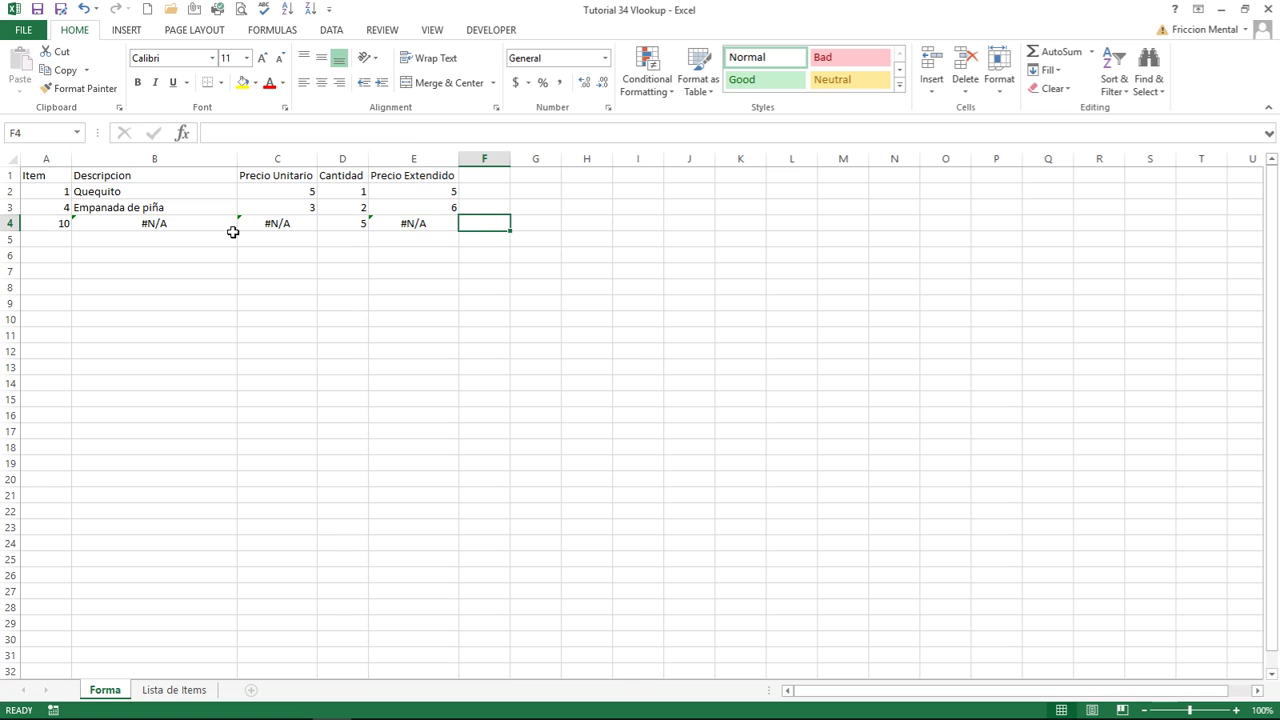
{"action": "key", "text": "shift+Tab"}
{"action": "key", "text": "Return"}
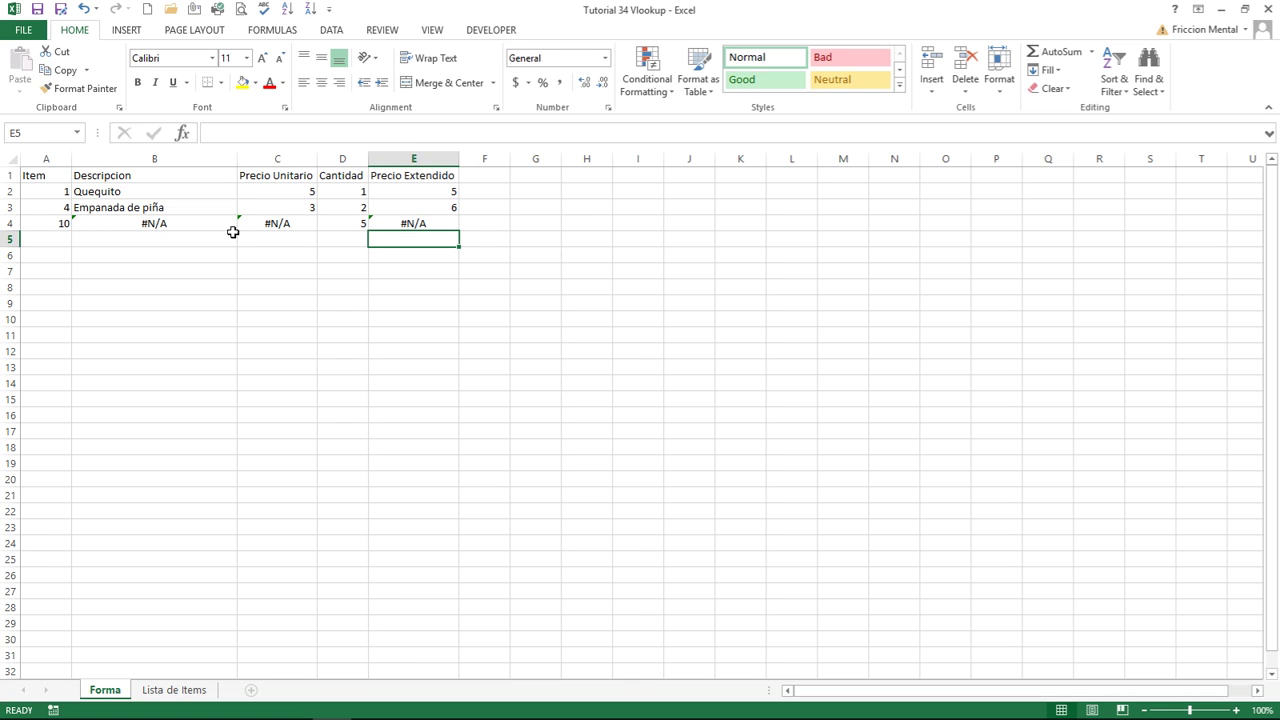
Enter 10, Pay de queso and 15 in row 11 of Lista de Items, then go back to Forma.
{"action": "left_click", "coordinate": [172, 690]}
{"action": "left_click", "coordinate": [49, 337]}
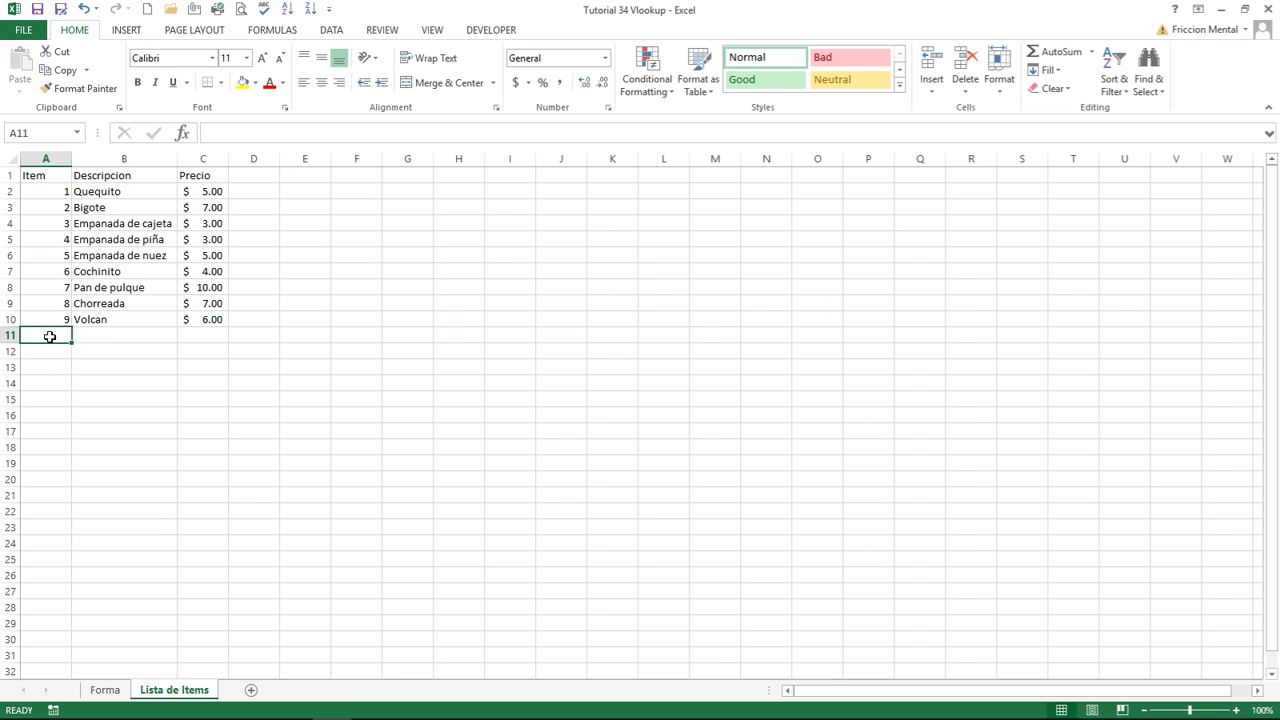
{"action": "type", "text": "10"}
{"action": "key", "text": "Tab"}
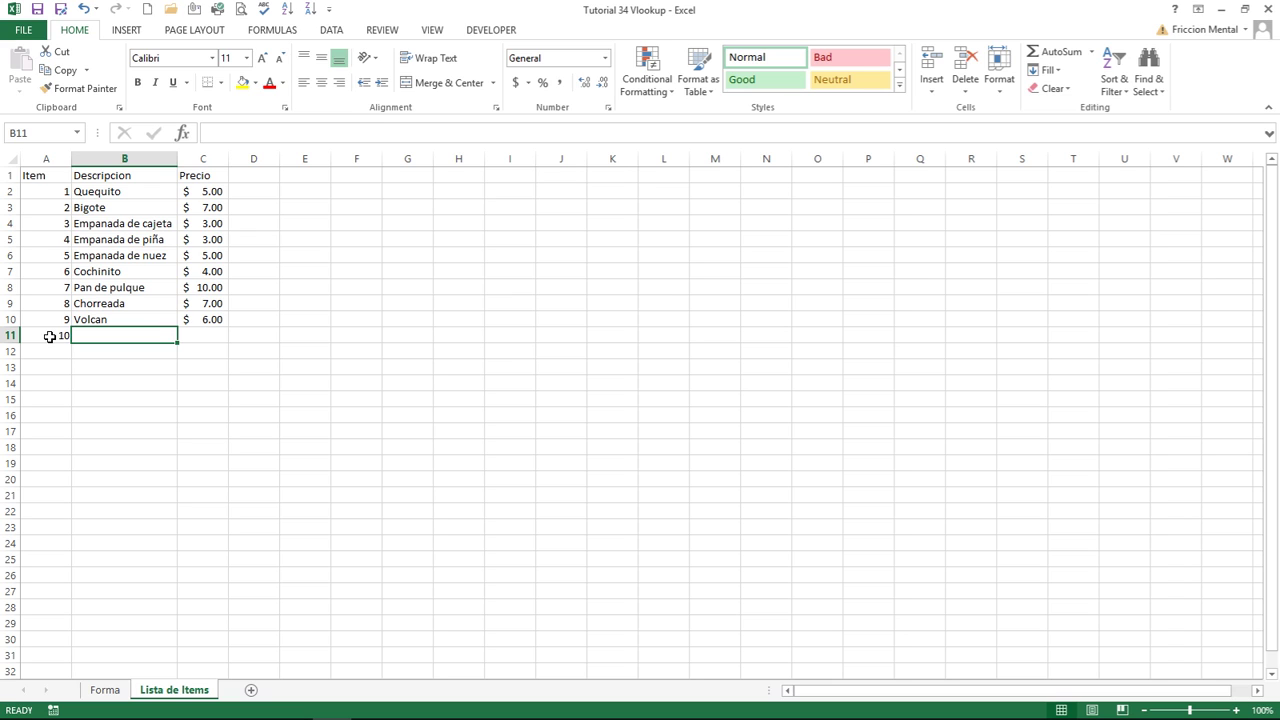
{"action": "type", "text": "Pay "}
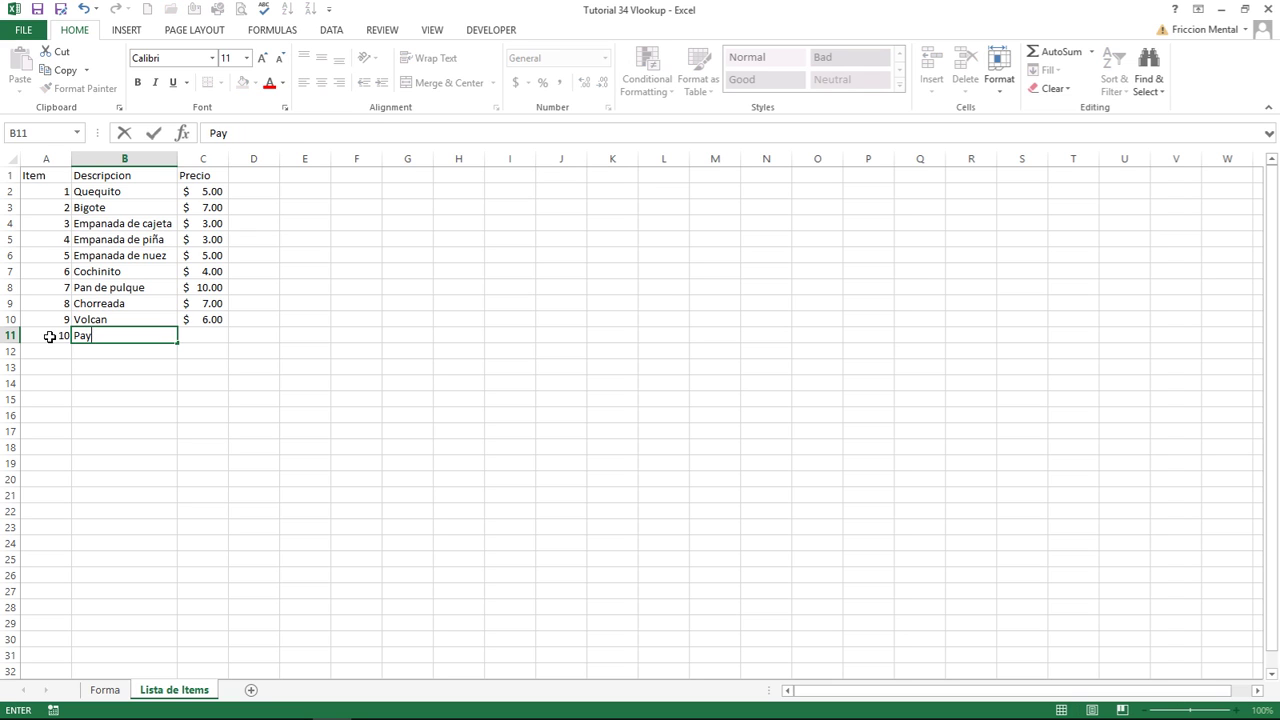
{"action": "type", "text": "de"}
{"action": "type", "text": " queso"}
{"action": "key", "text": "Tab"}
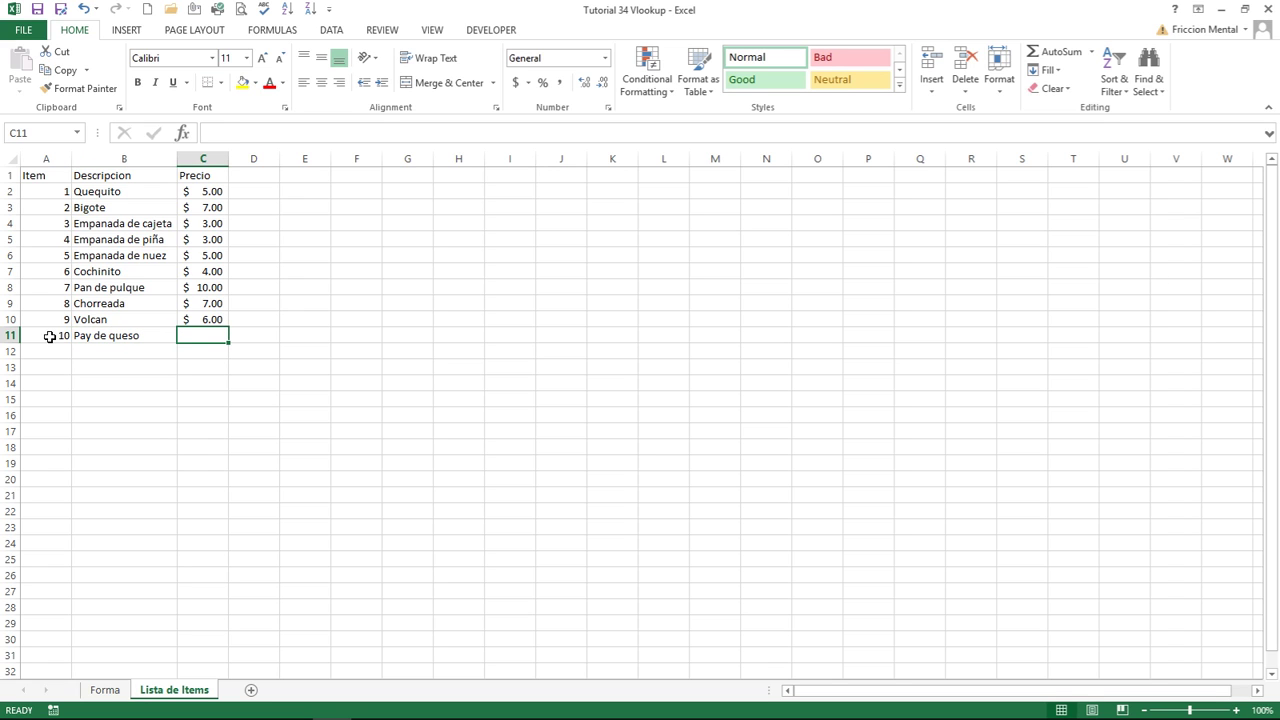
{"action": "type", "text": "15"}
{"action": "key", "text": "Return"}
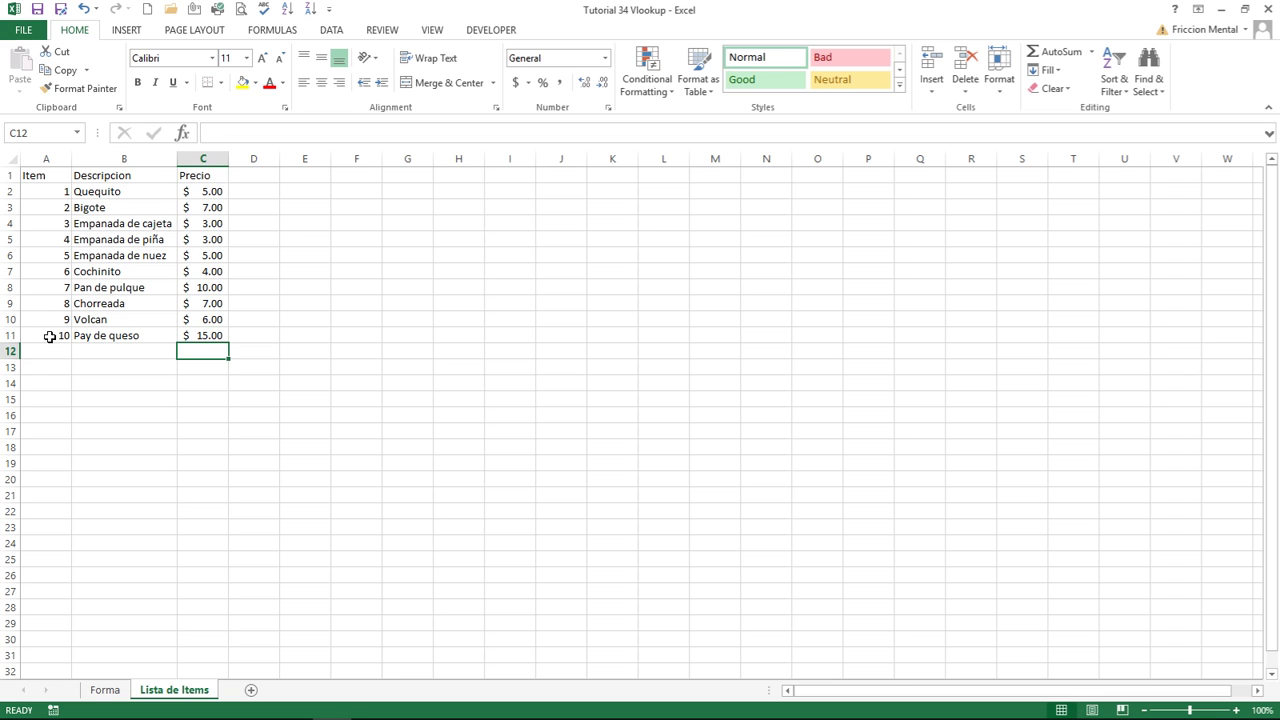
{"action": "key", "text": "Left"}
{"action": "key", "text": "Left"}
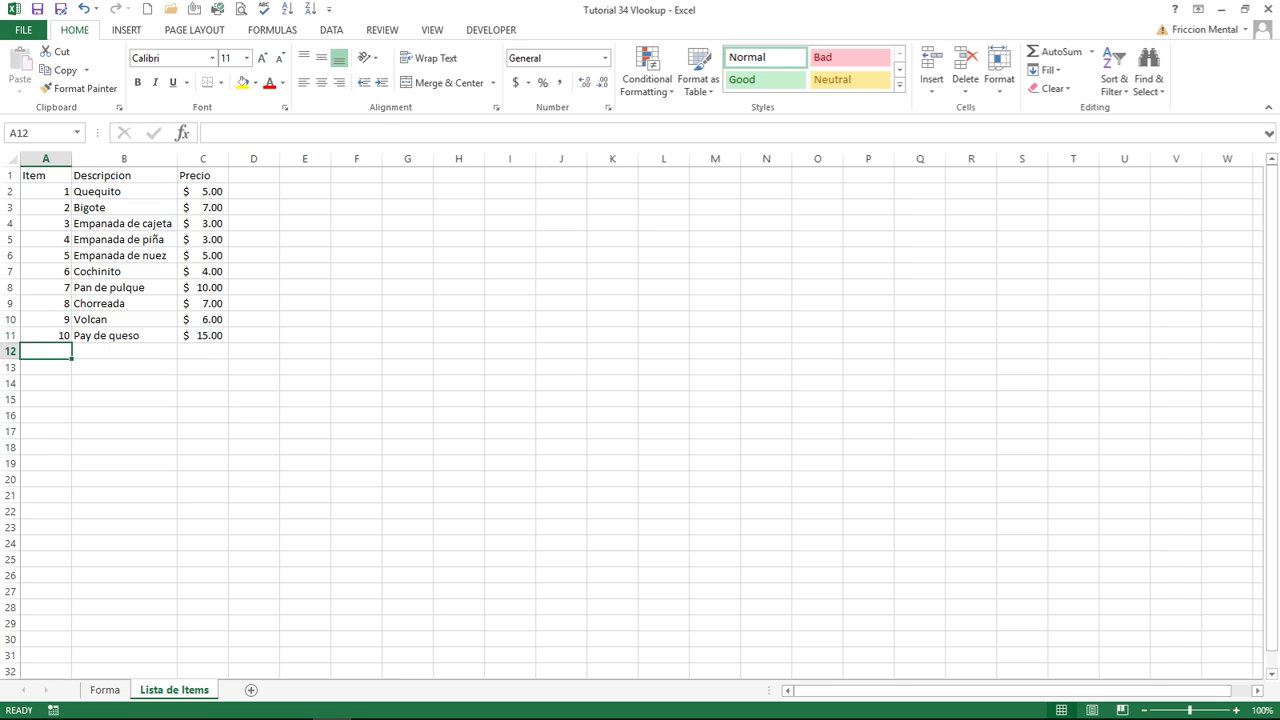
{"action": "left_click", "coordinate": [105, 690]}
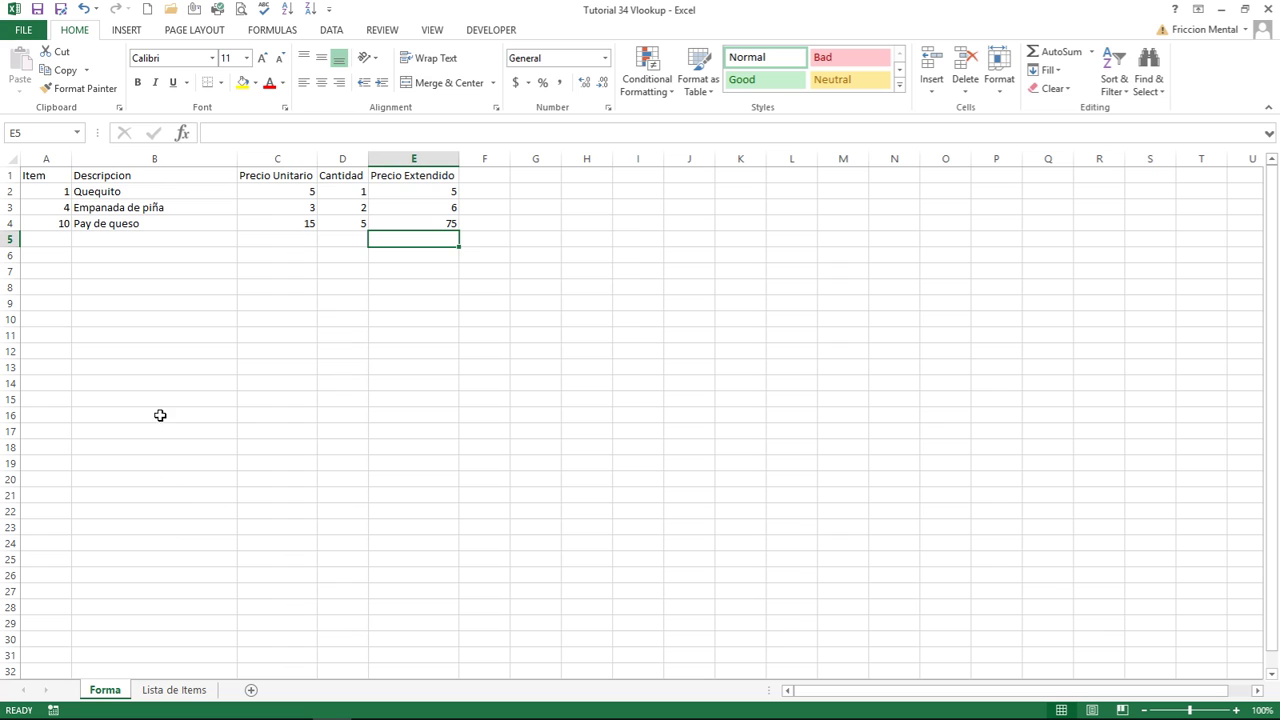
{"action": "left_click", "coordinate": [288, 224]}
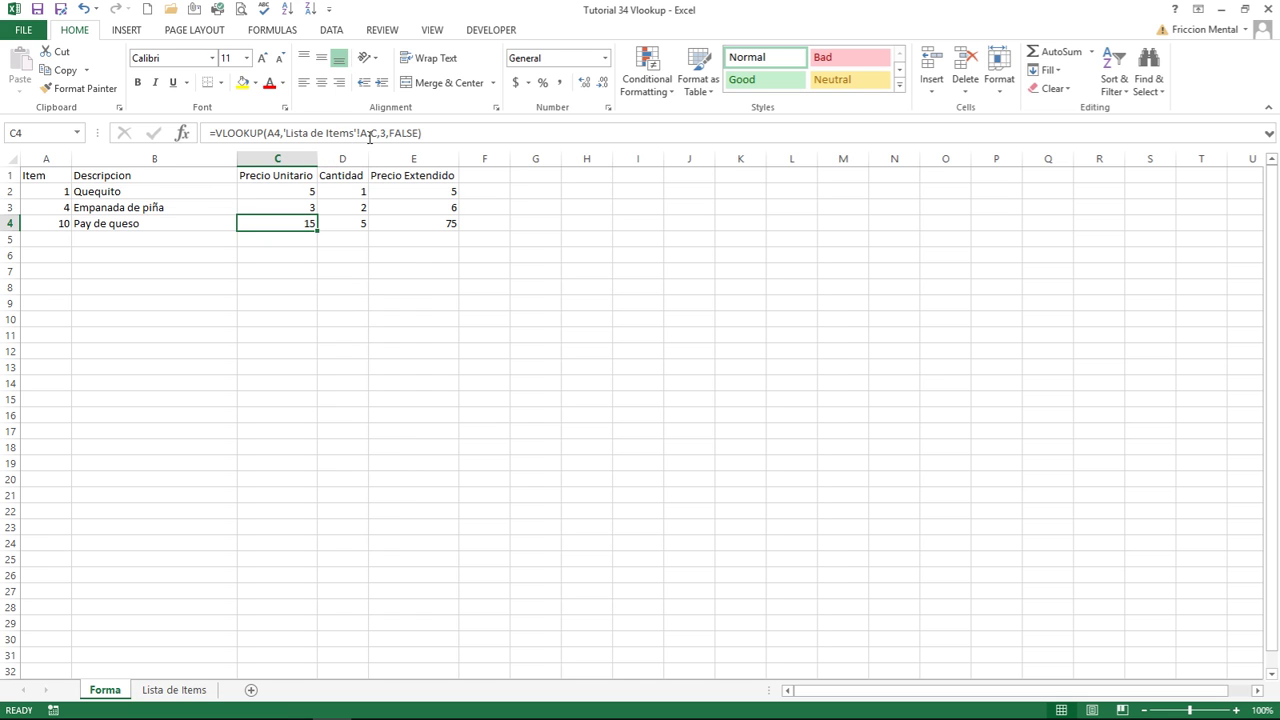
{"action": "left_click", "coordinate": [165, 690]}
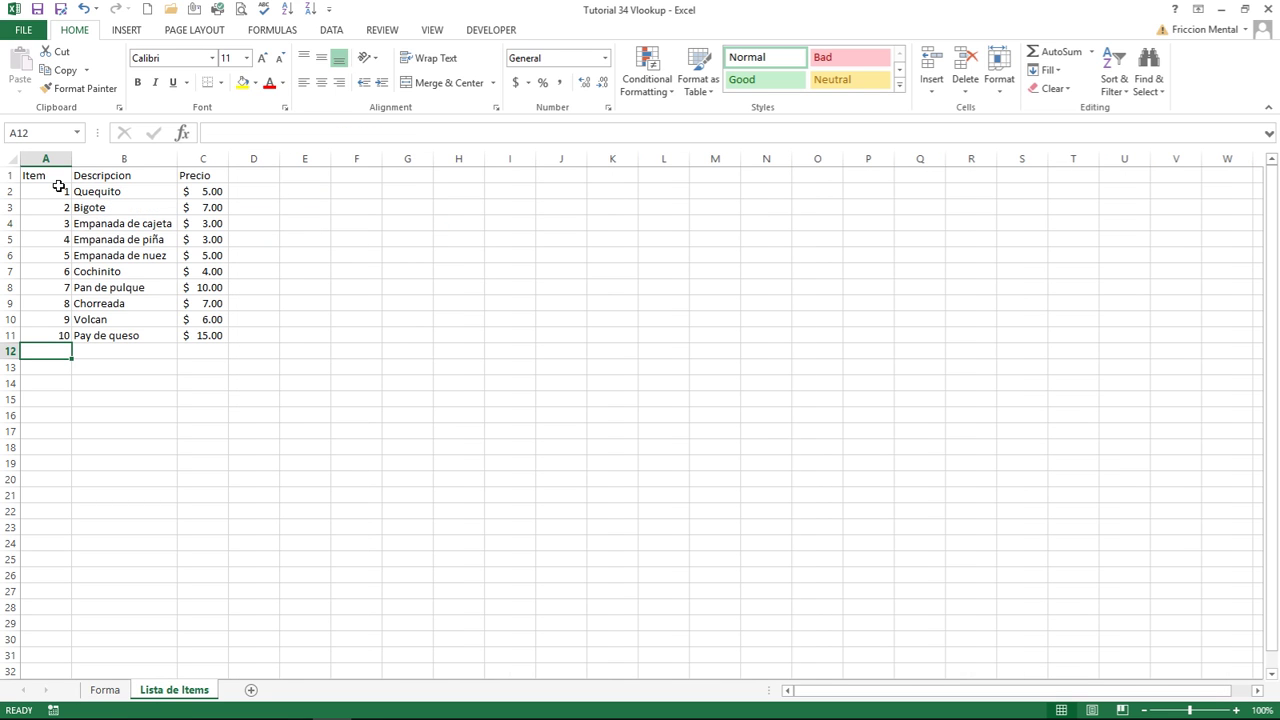
{"action": "left_click_drag", "start_coordinate": [54, 180], "coordinate": [187, 333]}
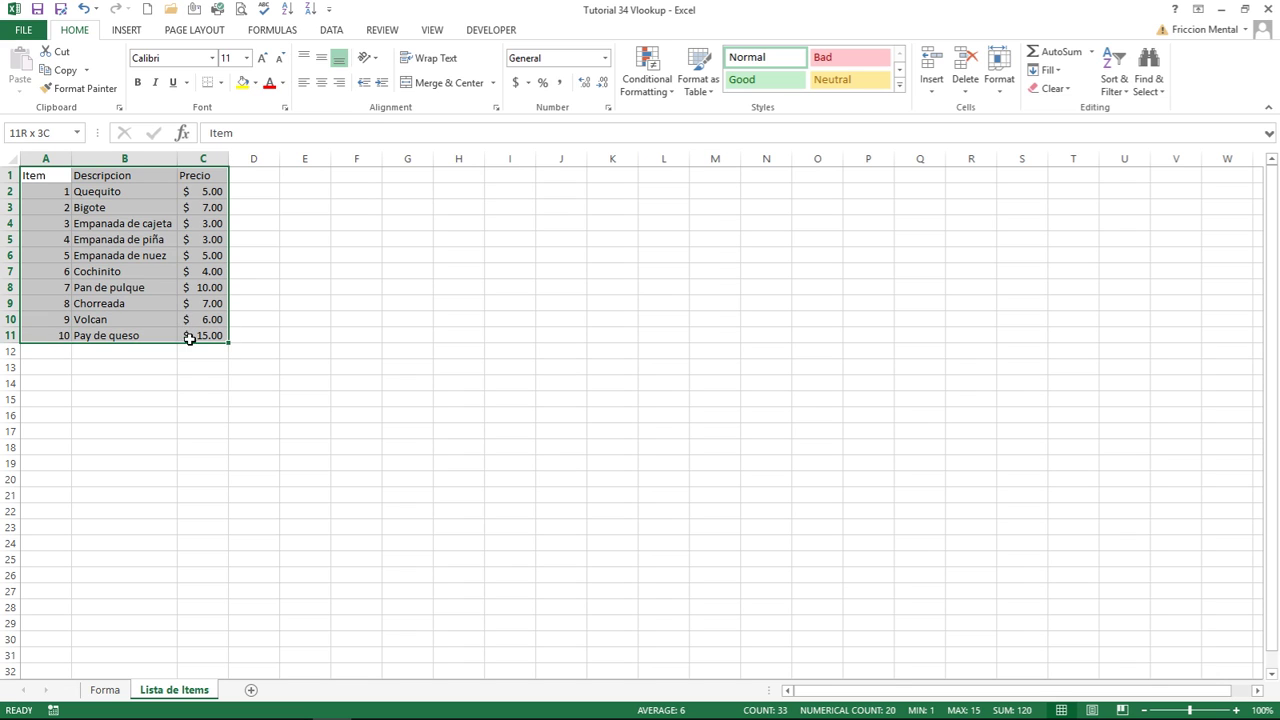
{"action": "mouse_move", "coordinate": [187, 333]}
{"action": "left_mouse_down"}
{"action": "mouse_move", "coordinate": [193, 367]}
{"action": "mouse_move", "coordinate": [60, 177]}
{"action": "left_mouse_up"}
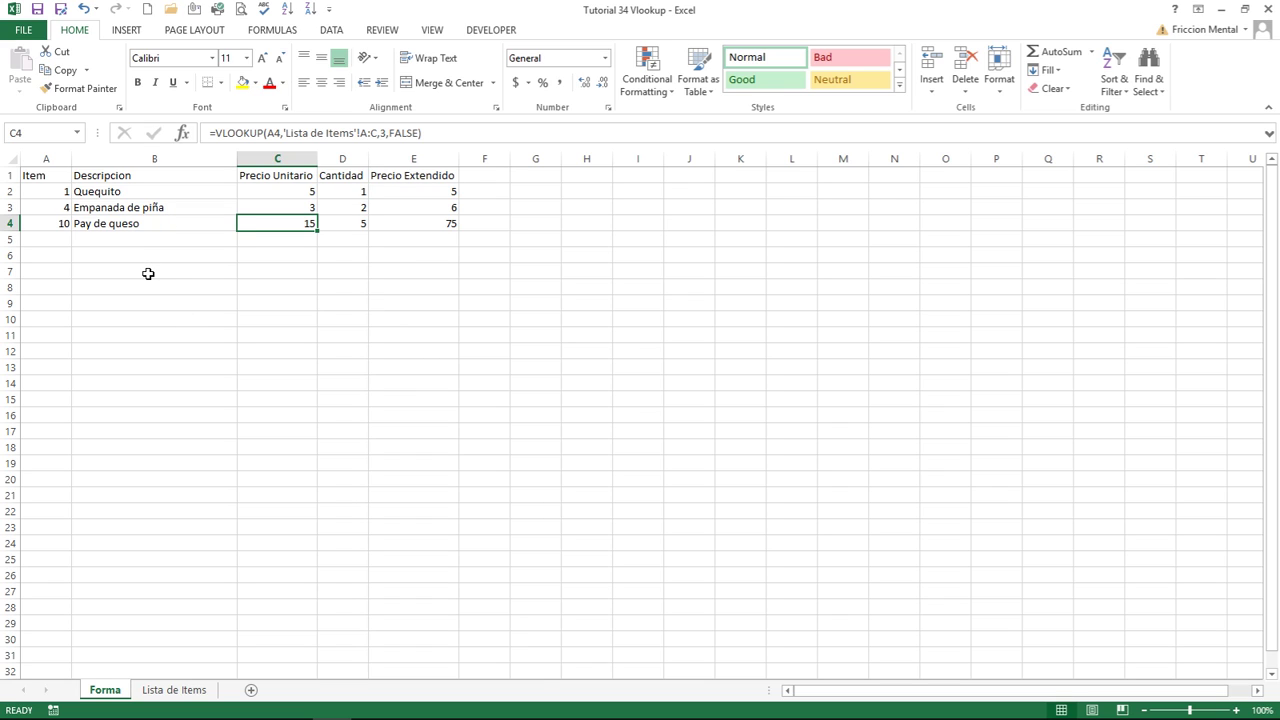
{"action": "left_click", "coordinate": [54, 240]}
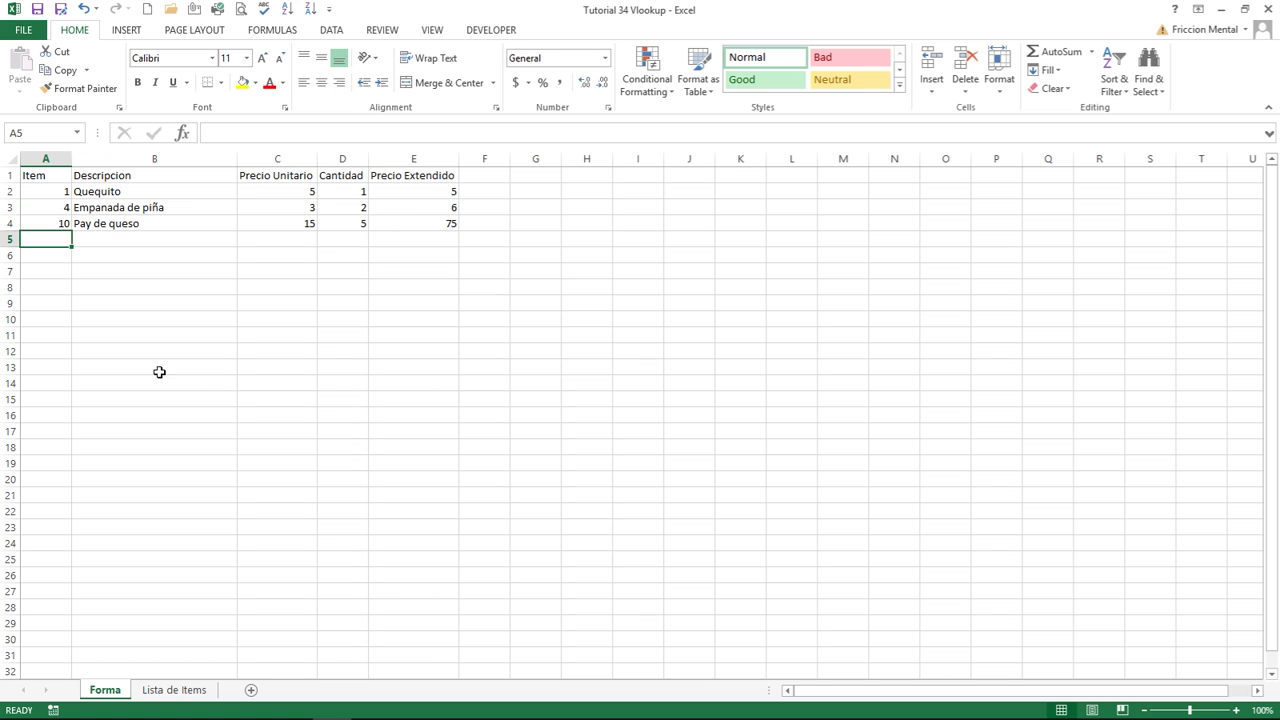
{"action": "left_click", "coordinate": [176, 690]}
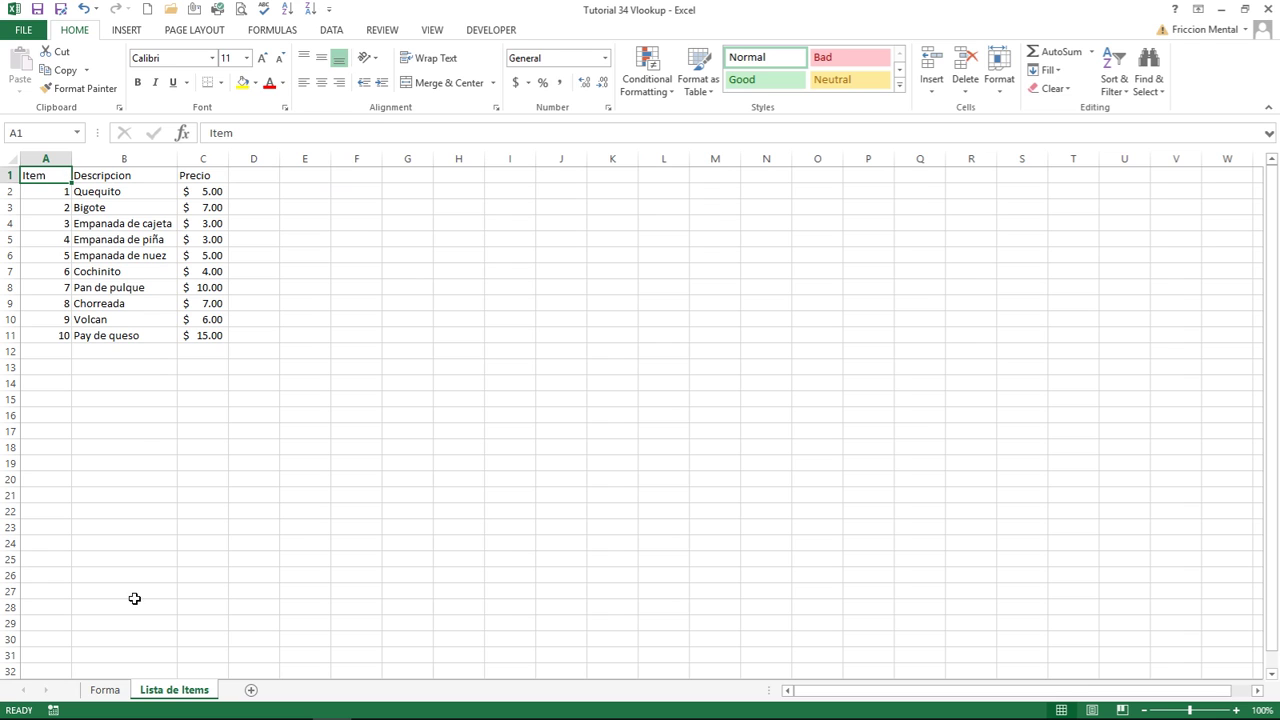
{"action": "left_click", "coordinate": [112, 689]}
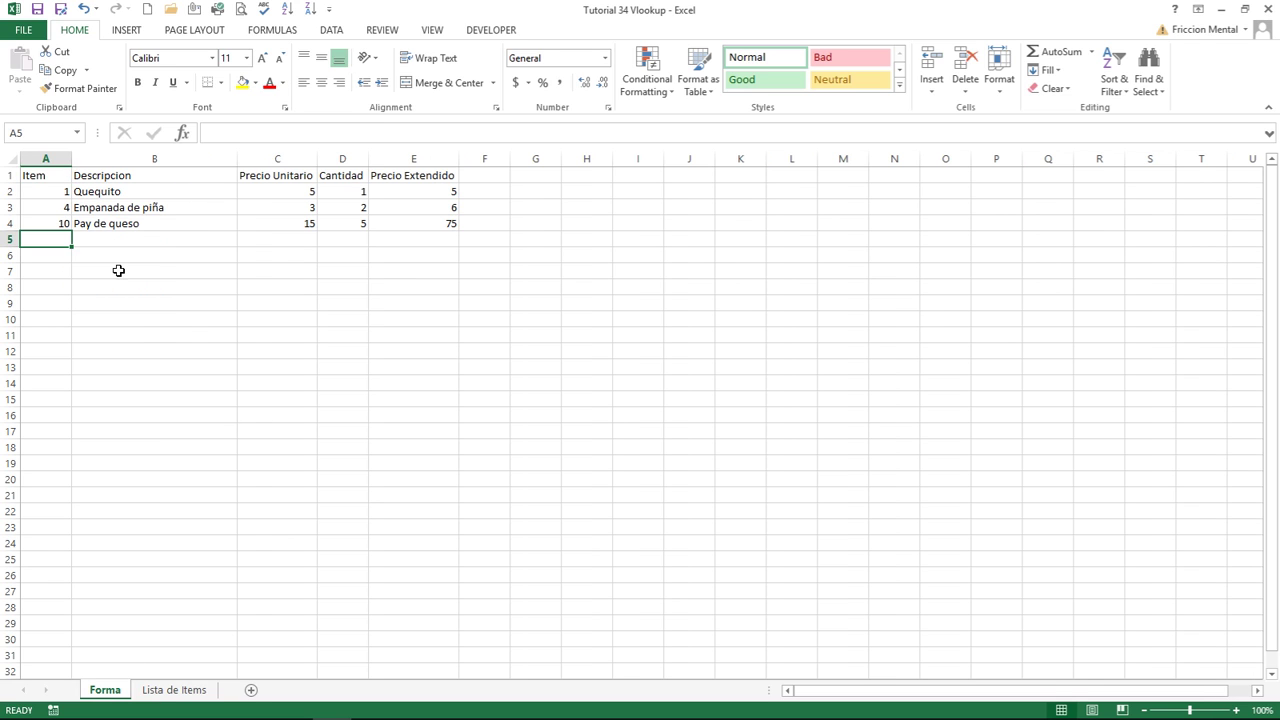
{"action": "left_click", "coordinate": [204, 229]}
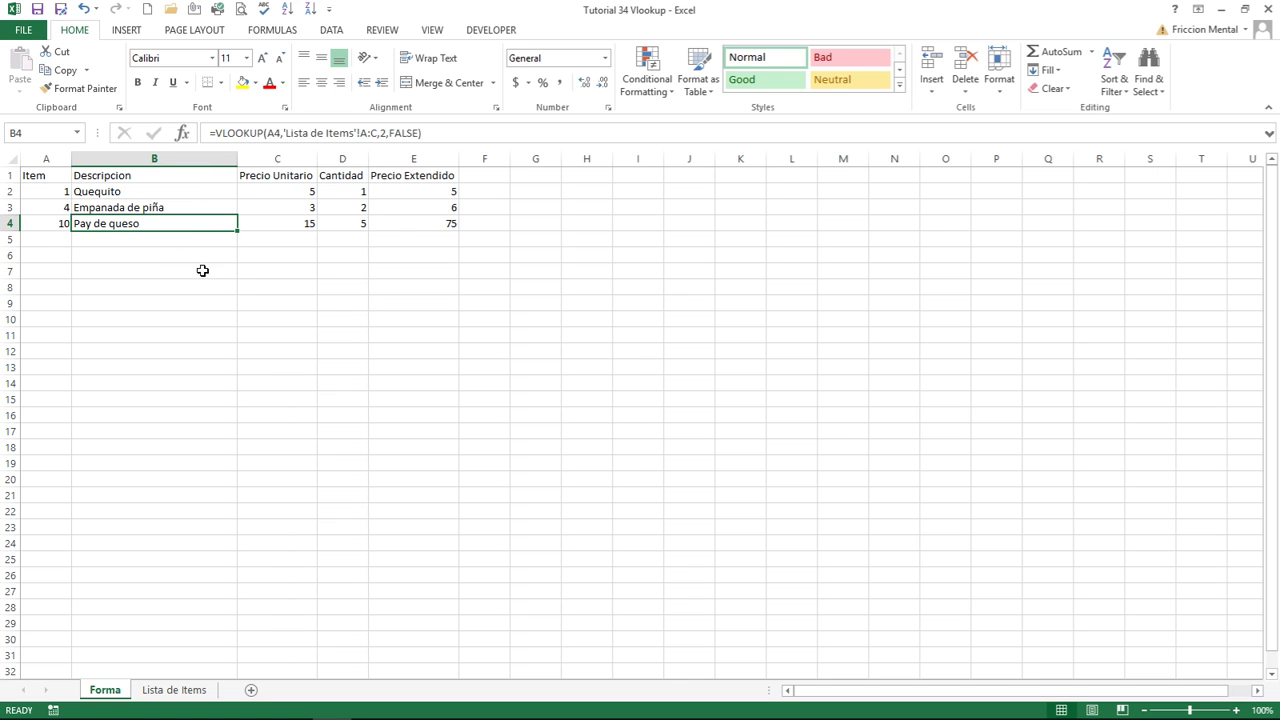
{"action": "left_click", "coordinate": [185, 697]}
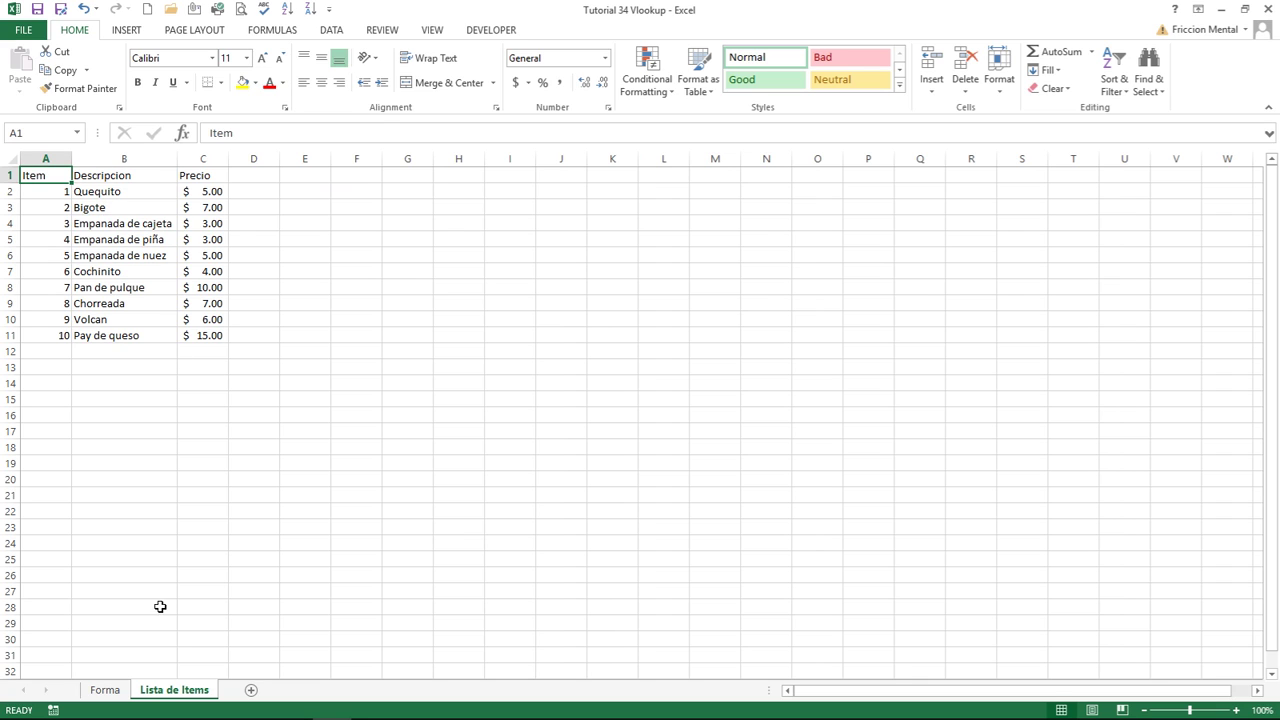
{"action": "left_click", "coordinate": [114, 692]}
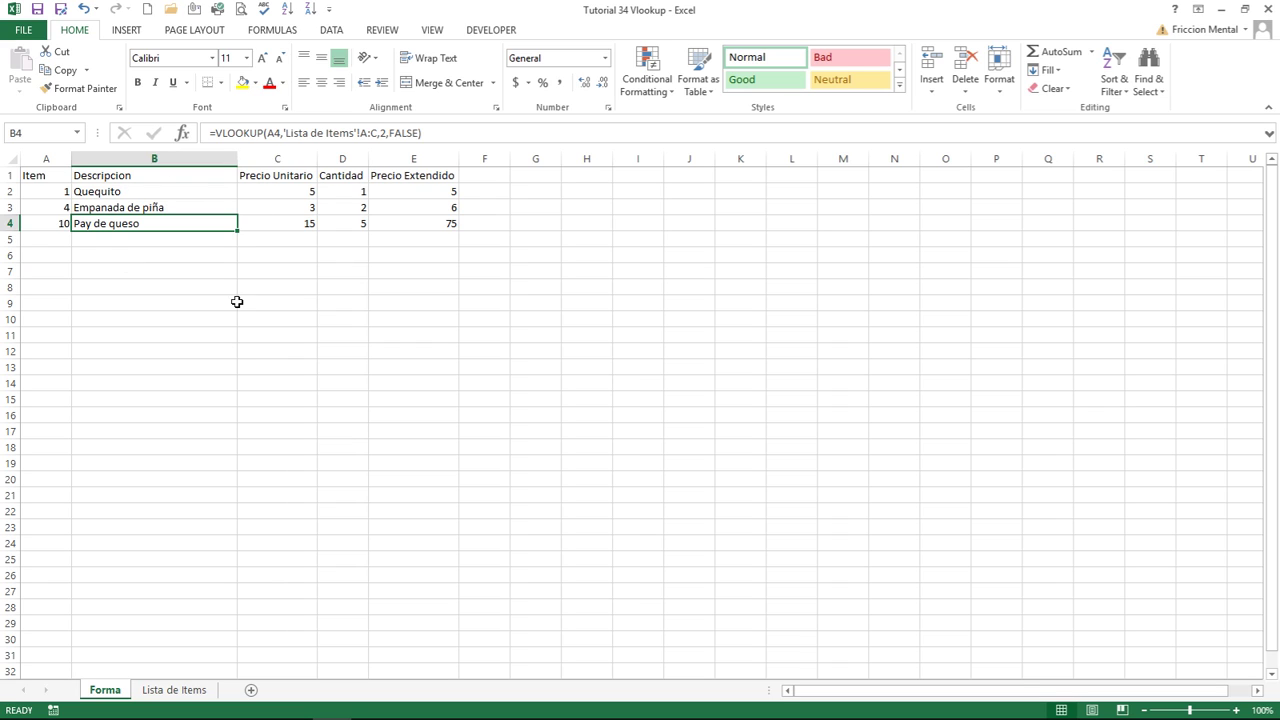
{"action": "left_click", "coordinate": [55, 241]}
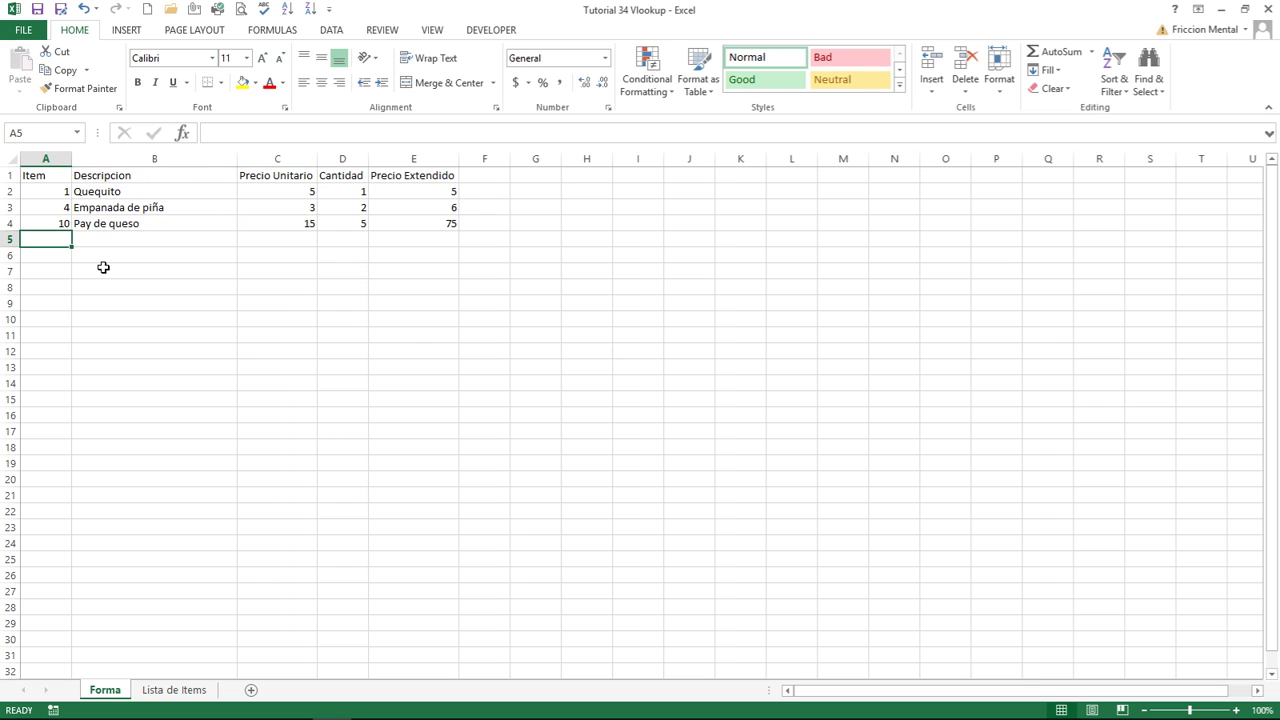